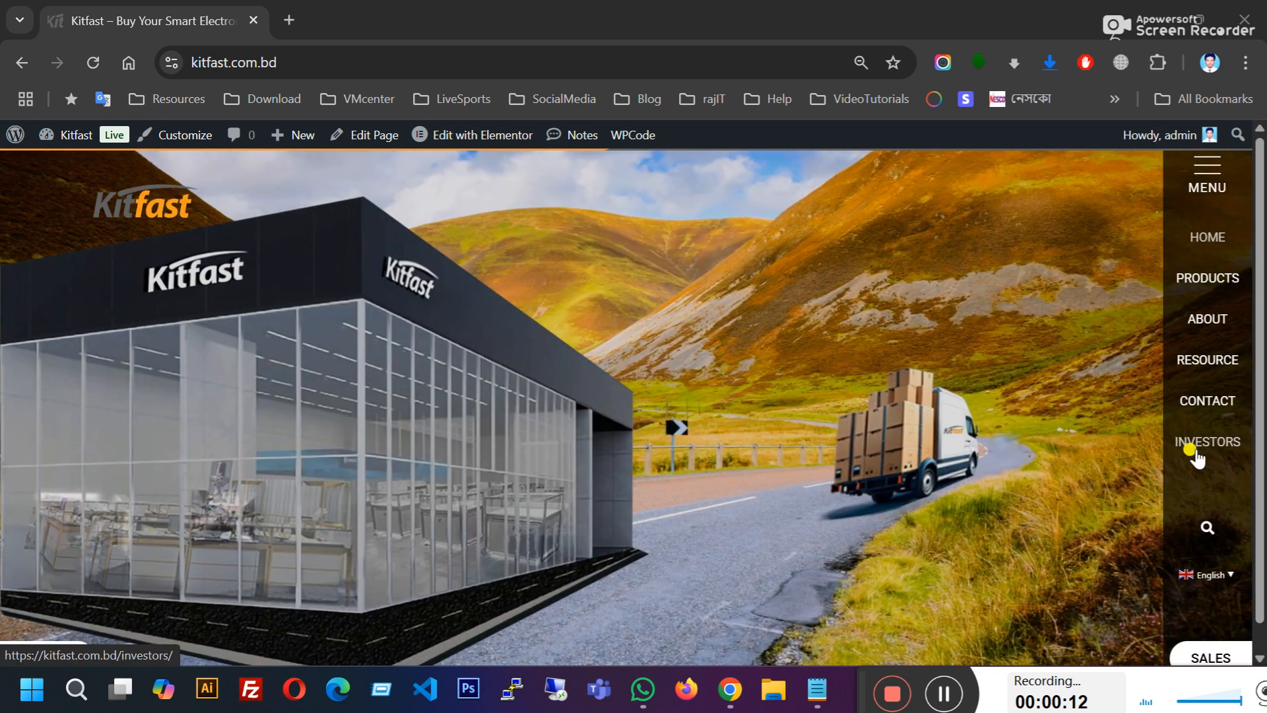
Look through the entries of the website's navigation menu, including the Products submenu.
left_click(949, 694)
left_click(965, 689)
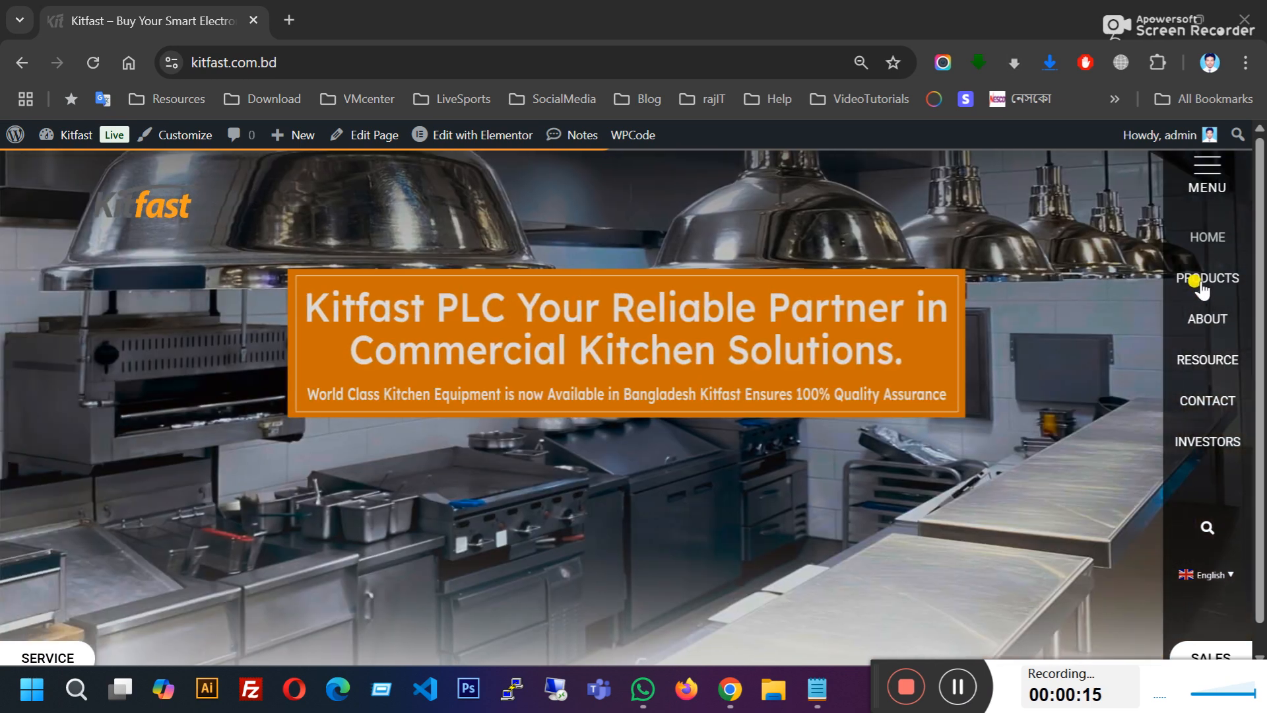
mouse_move(1198, 280)
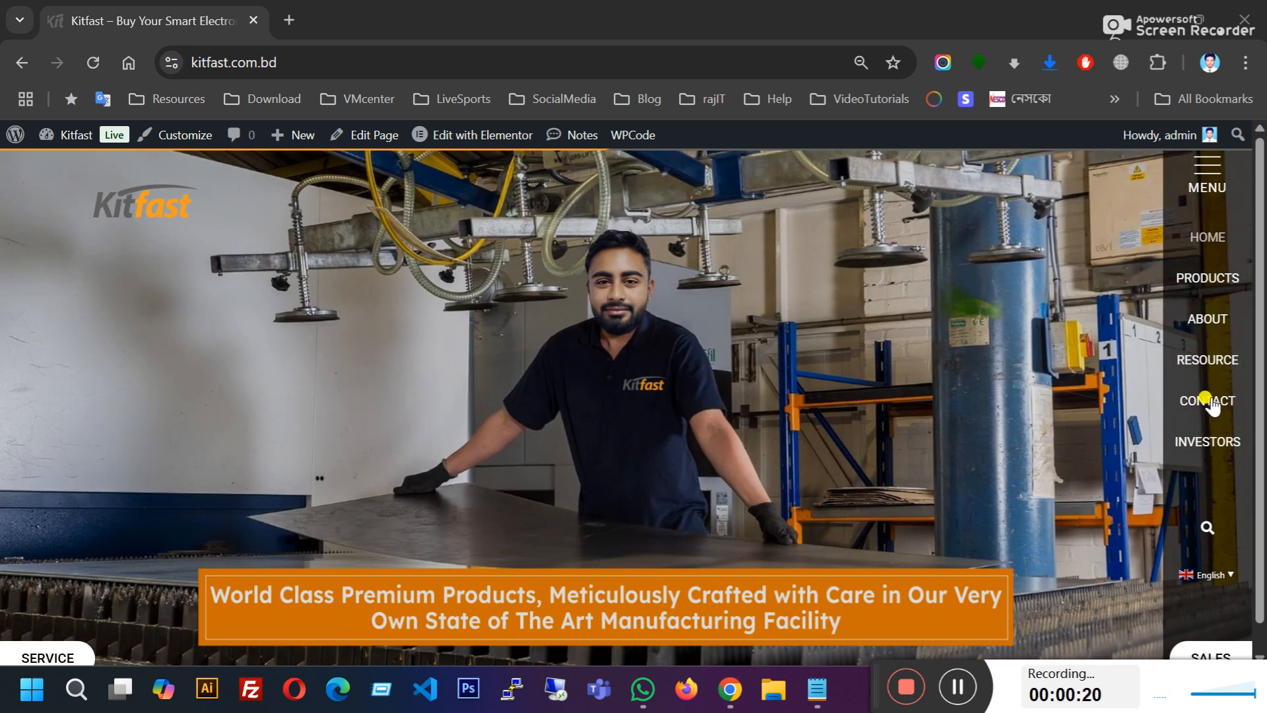
mouse_move(1193, 366)
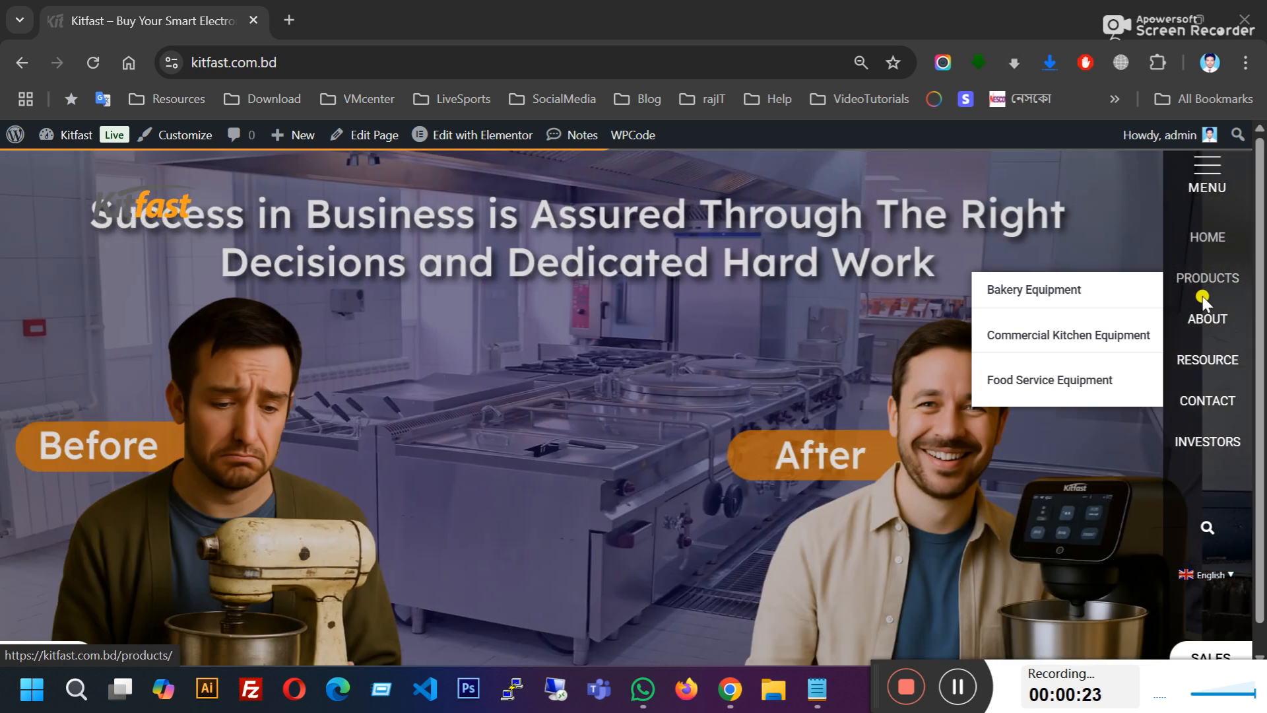
mouse_move(1204, 322)
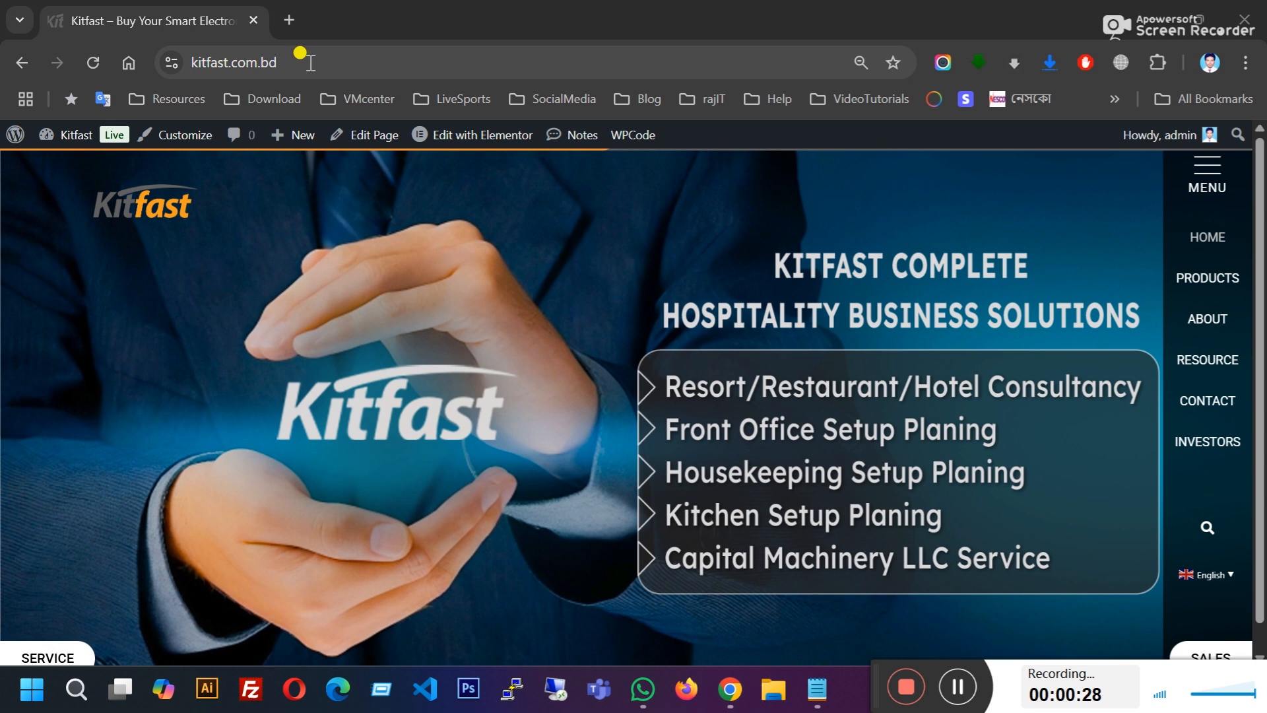
Open the site's WordPress dashboard in a new browser tab and place that tab before the website's tab.
mouse_move(66, 135)
right_click(66, 167)
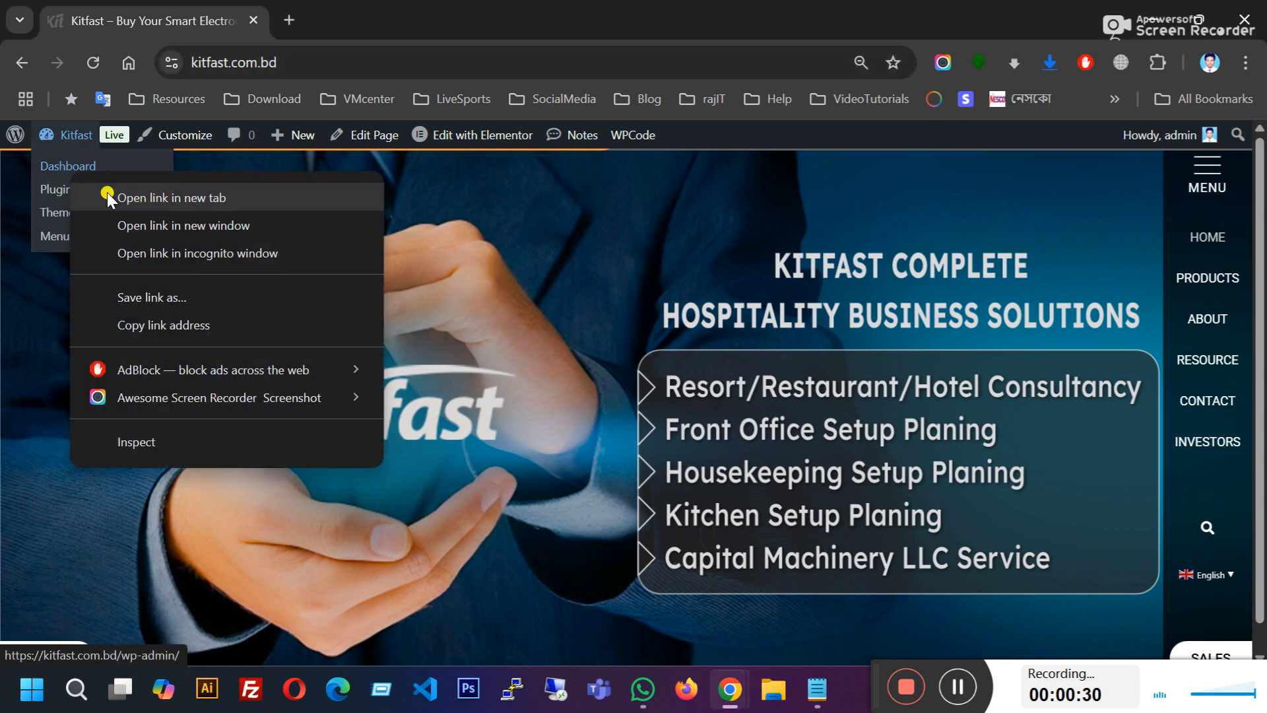
left_click(113, 194)
left_click(362, 12)
left_click_drag(253, 12, 231, 12)
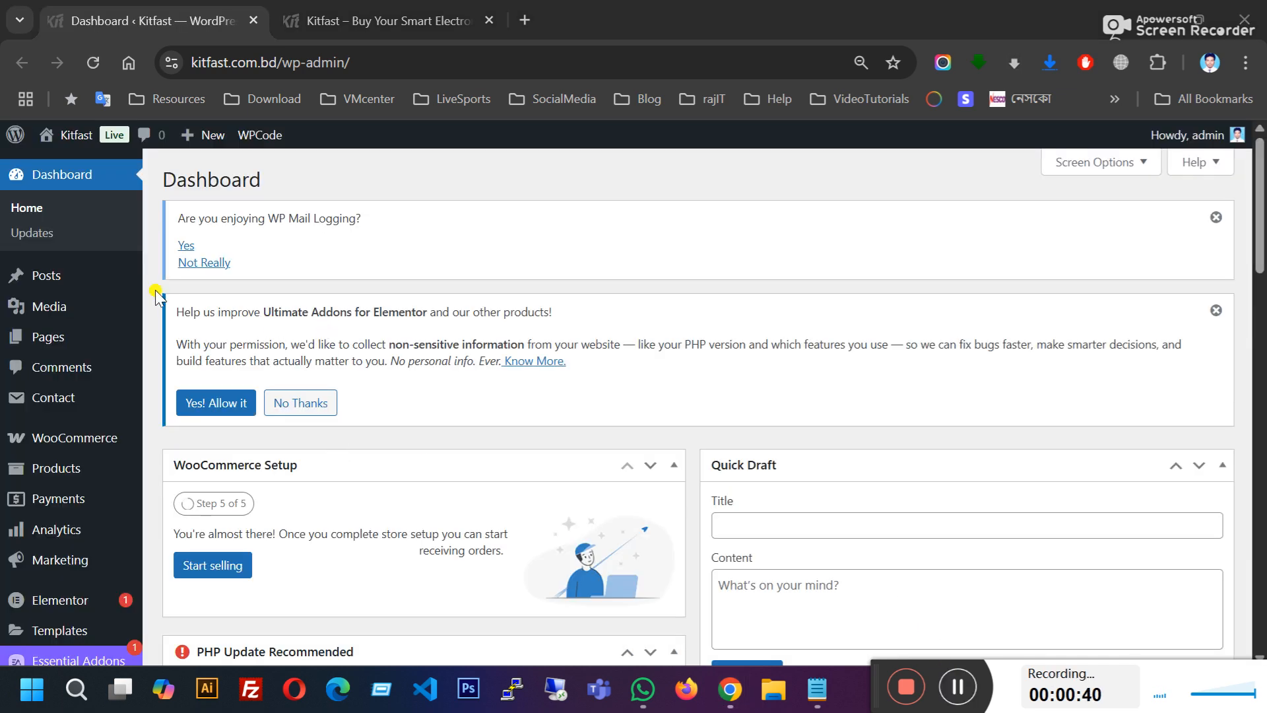
Open the list of all site pages and look through the existing pages and the option for adding one.
left_click(53, 336)
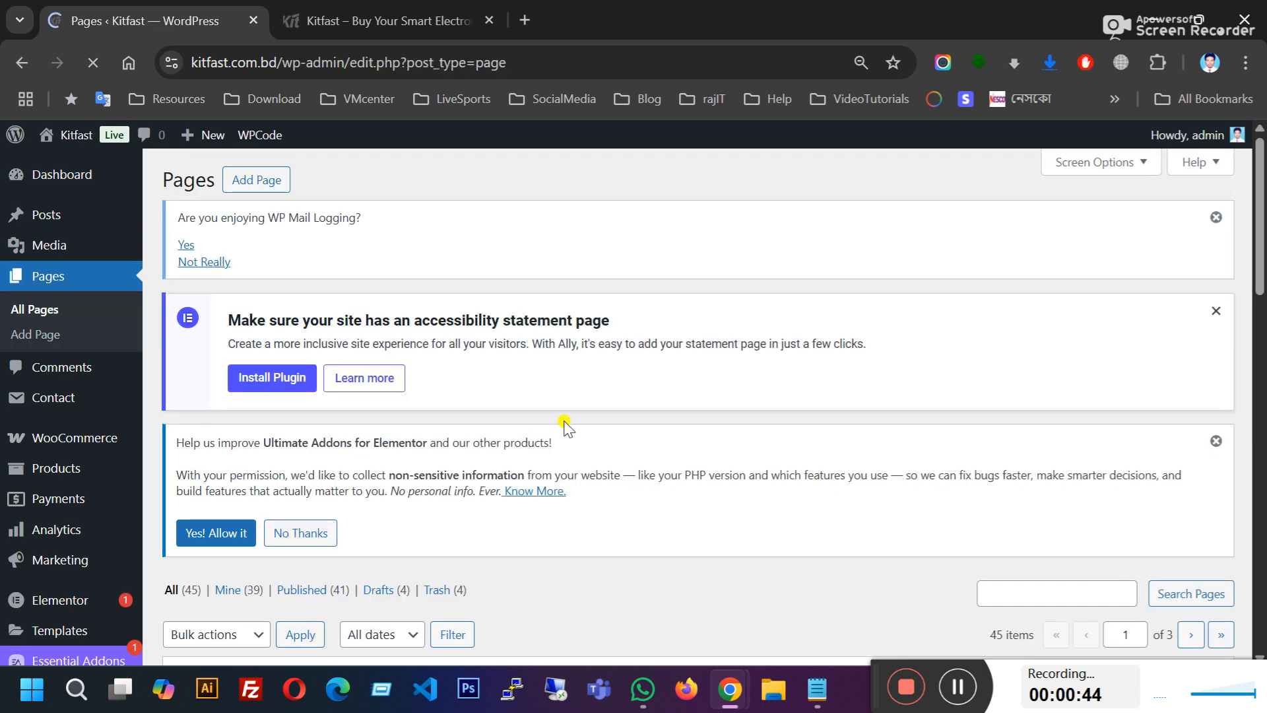
scroll(565, 422, "down", 3)
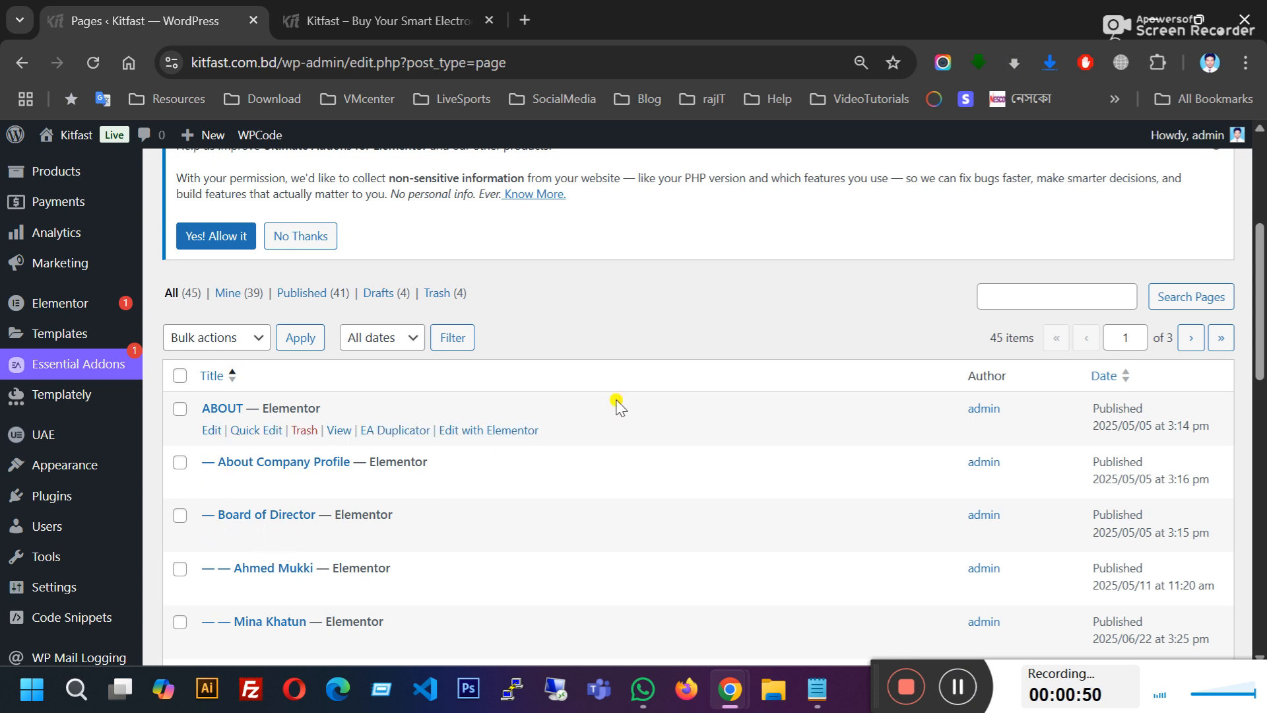
scroll(651, 466, "down", 3)
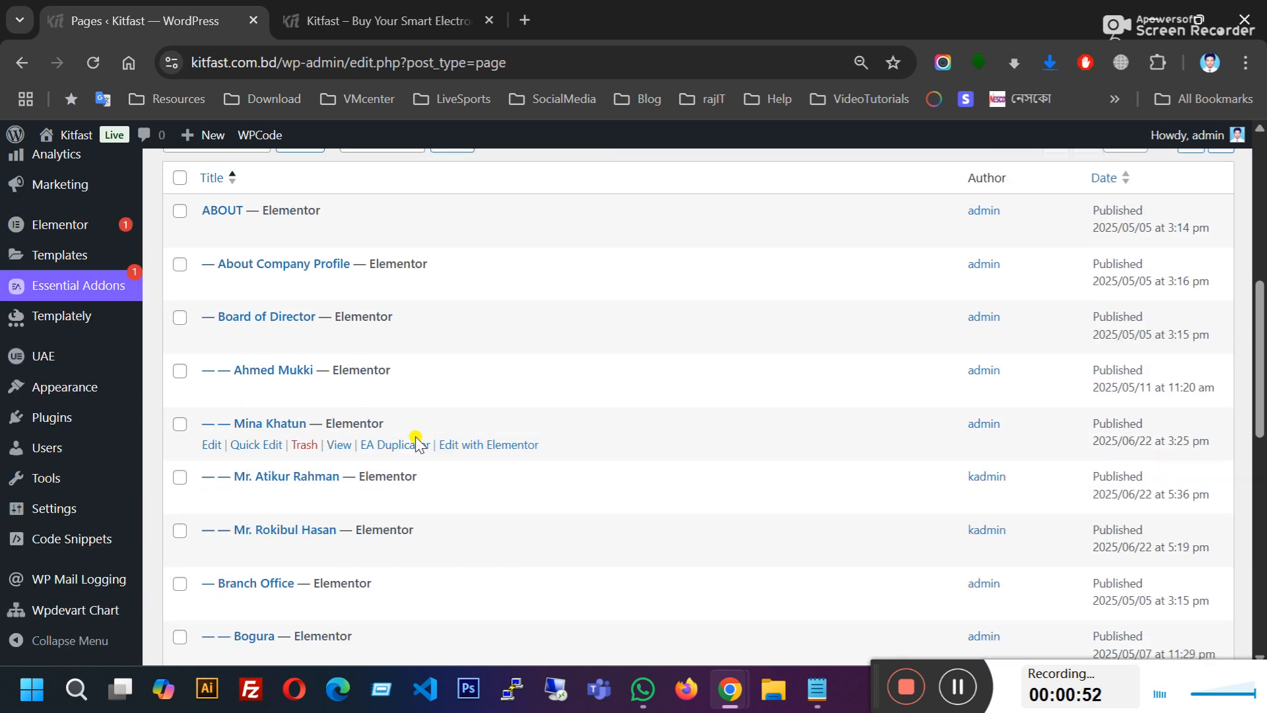
scroll(555, 546, "down", 4)
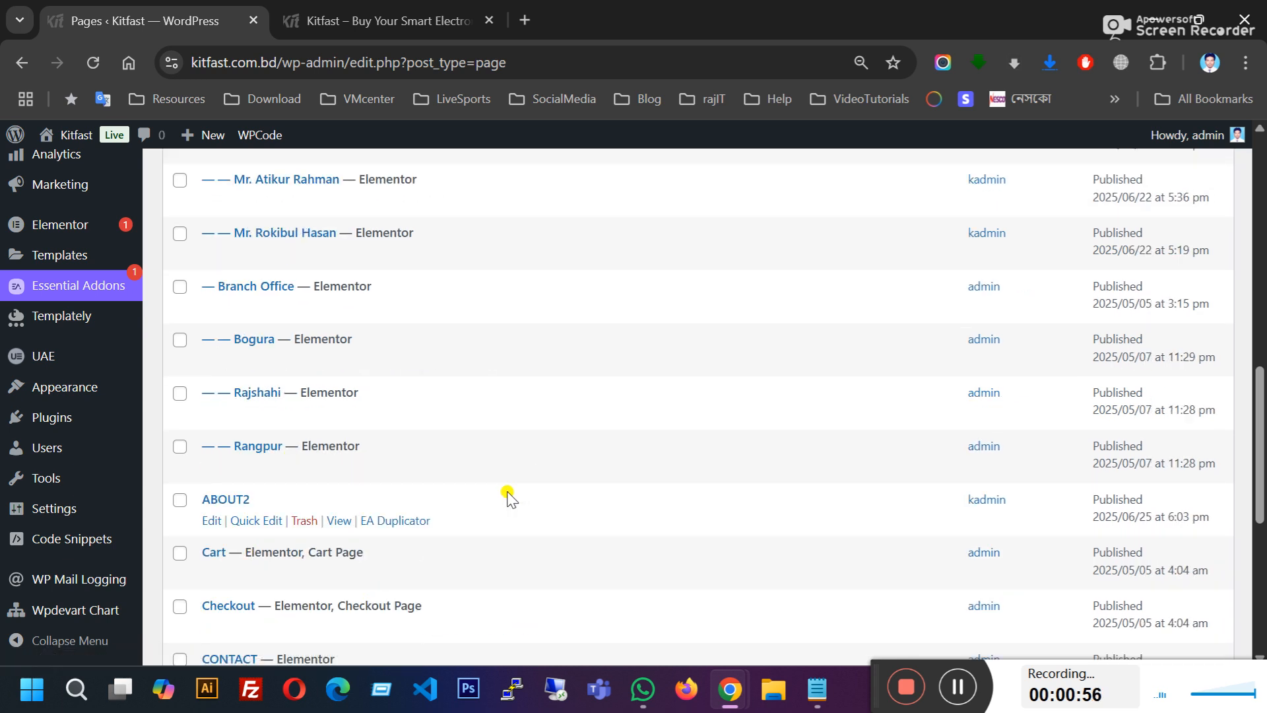
scroll(508, 499, "up", 10)
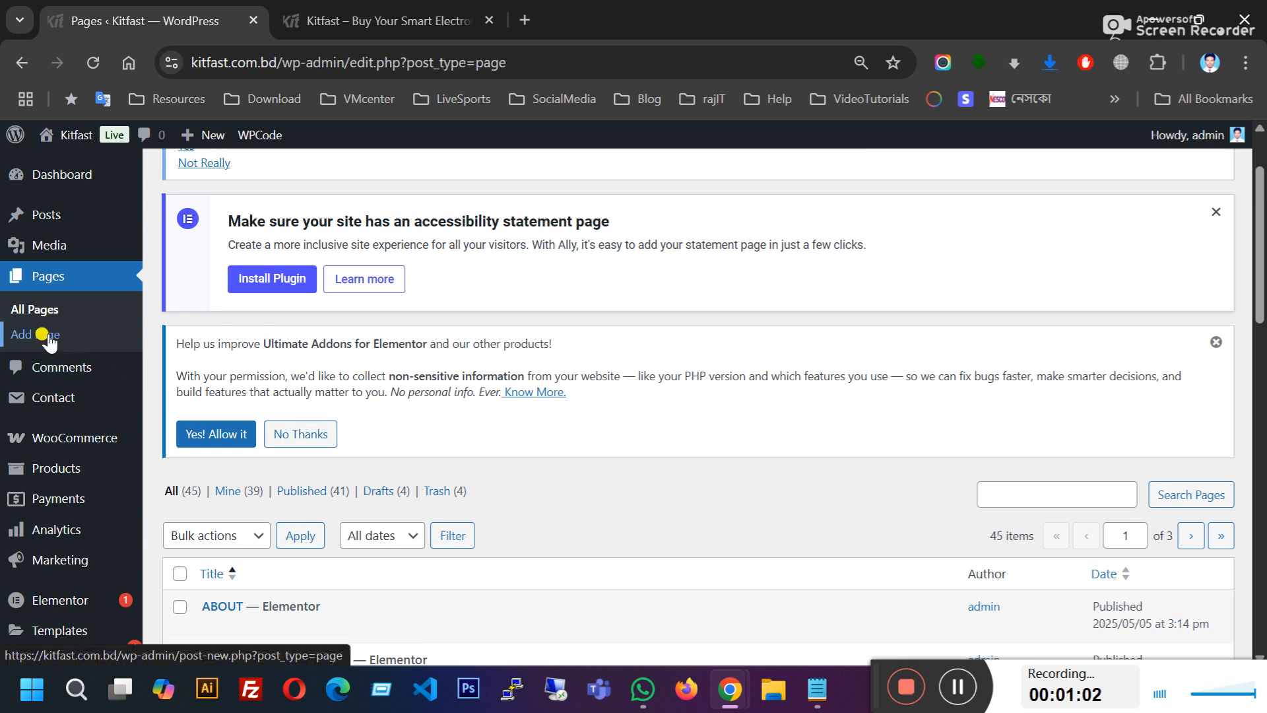
scroll(48, 340, "up", 2)
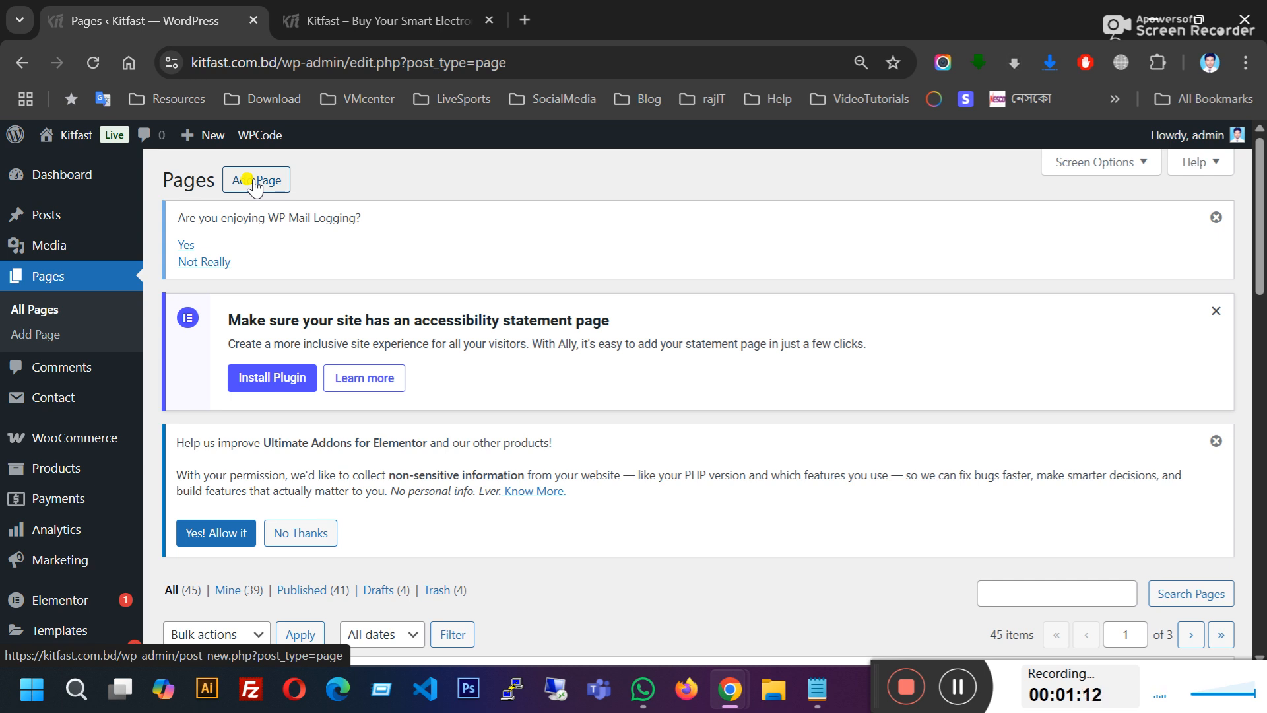
scroll(300, 494, "down", 5)
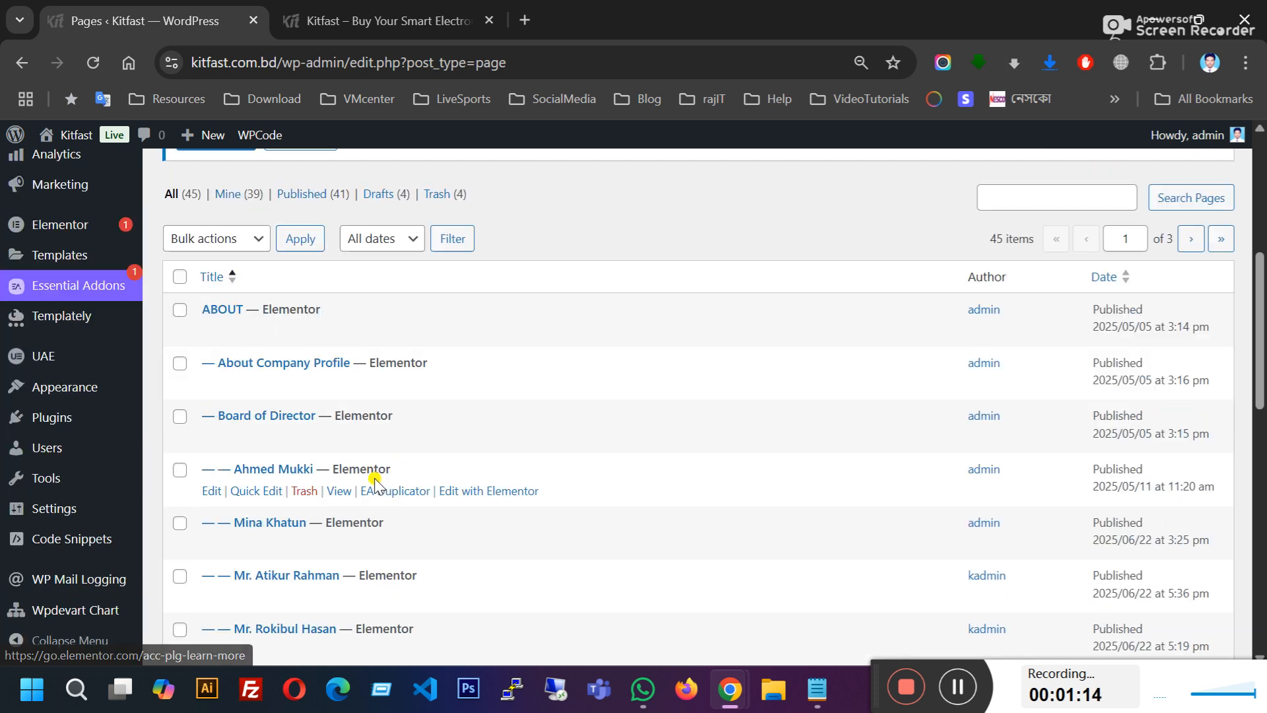
Open the WordPress menu editor and choose Main Menu as the menu to edit.
mouse_move(78, 394)
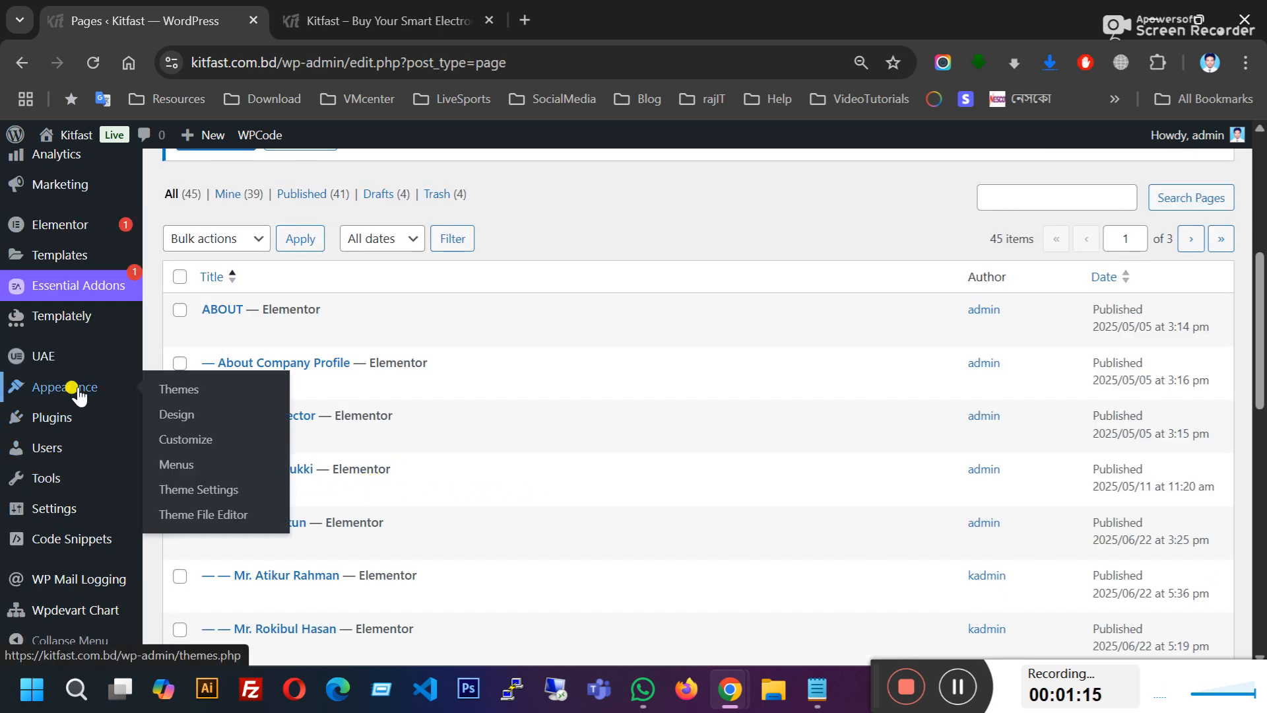
left_click(176, 466)
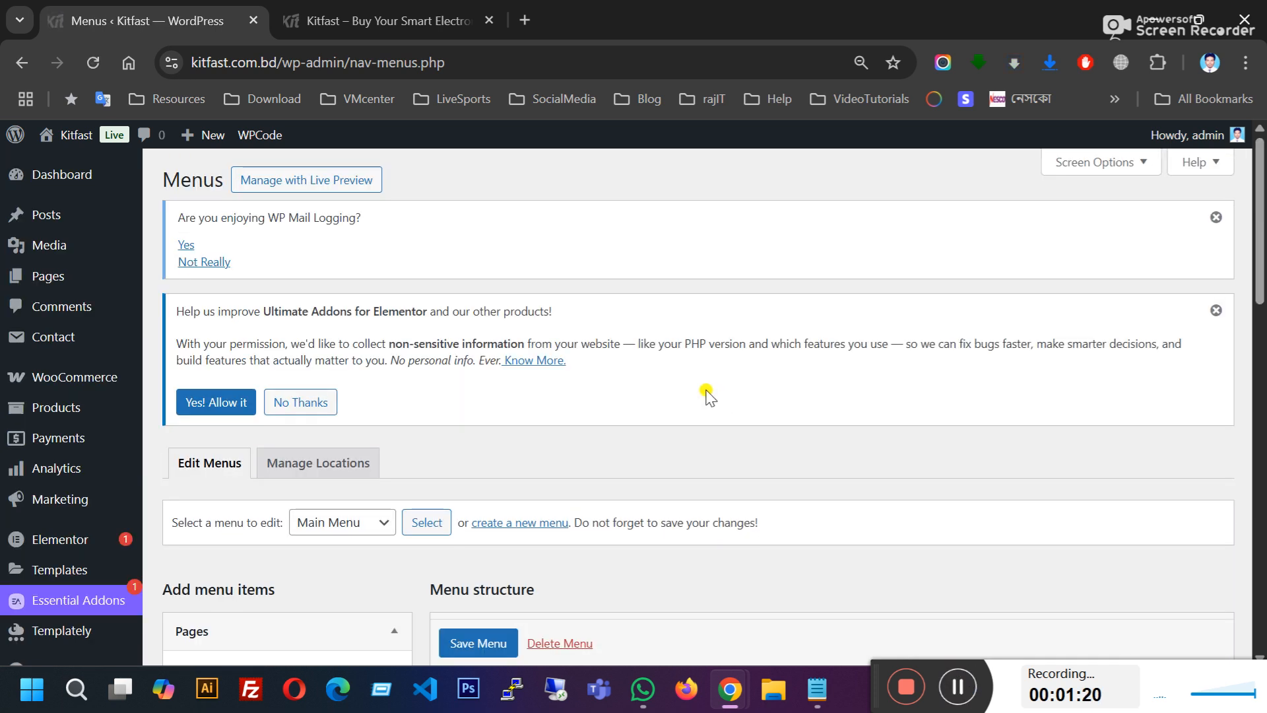
scroll(706, 393, "down", 4)
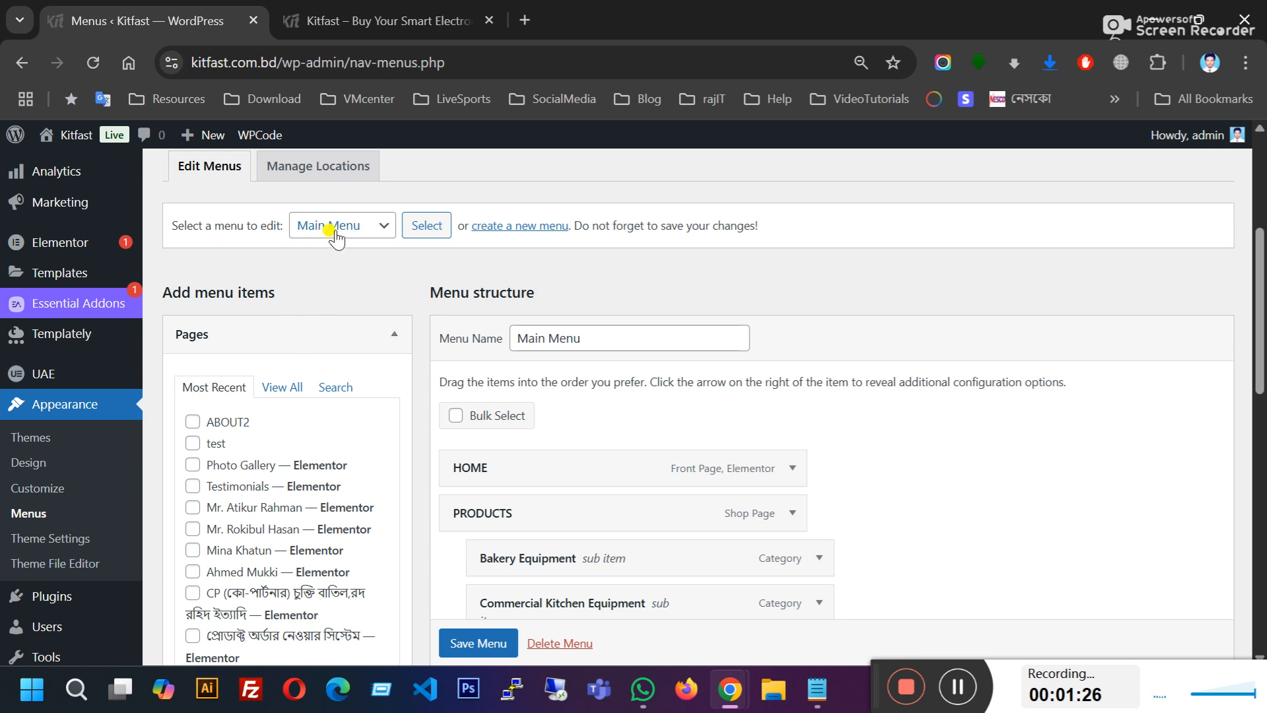
left_click(357, 229)
left_click(335, 249)
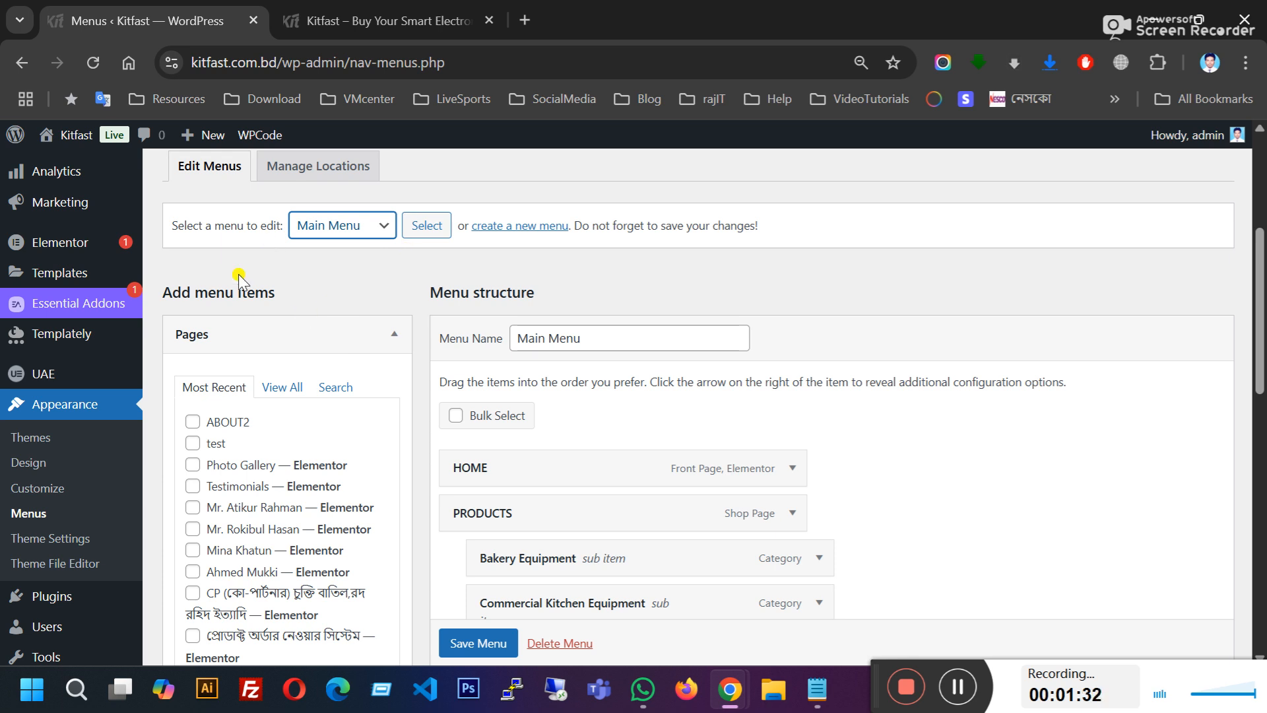
left_click(346, 227)
left_click(353, 249)
Show all site pages under Add menu items and look through the list alongside the menu structure.
scroll(362, 310, "down", 2)
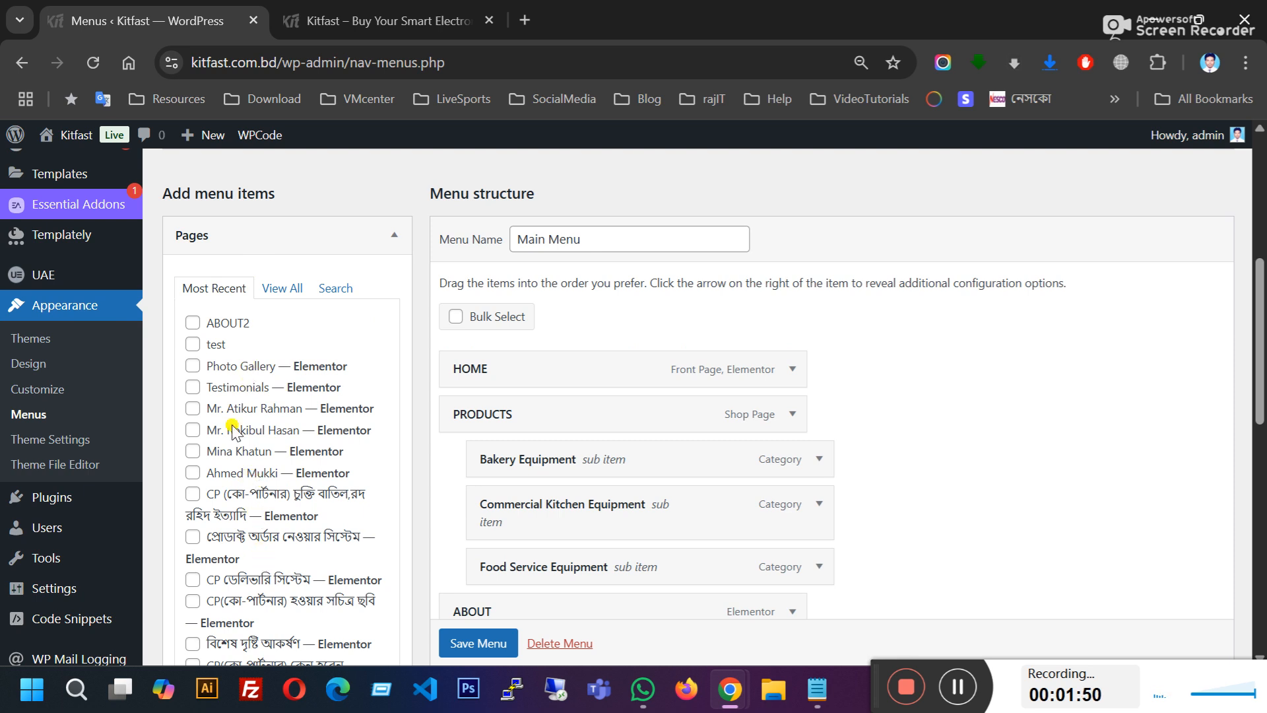
left_click(283, 289)
scroll(277, 343, "down", 1)
scroll(269, 378, "down", 4)
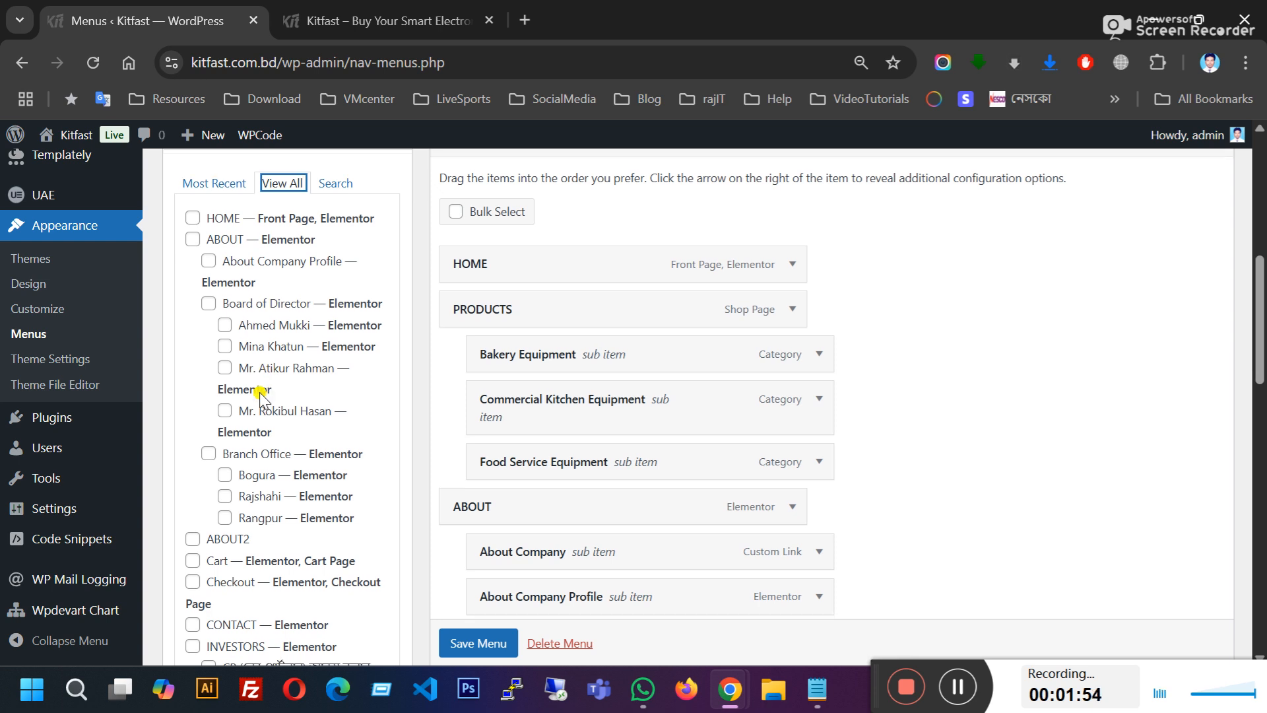
scroll(260, 399, "down", 6)
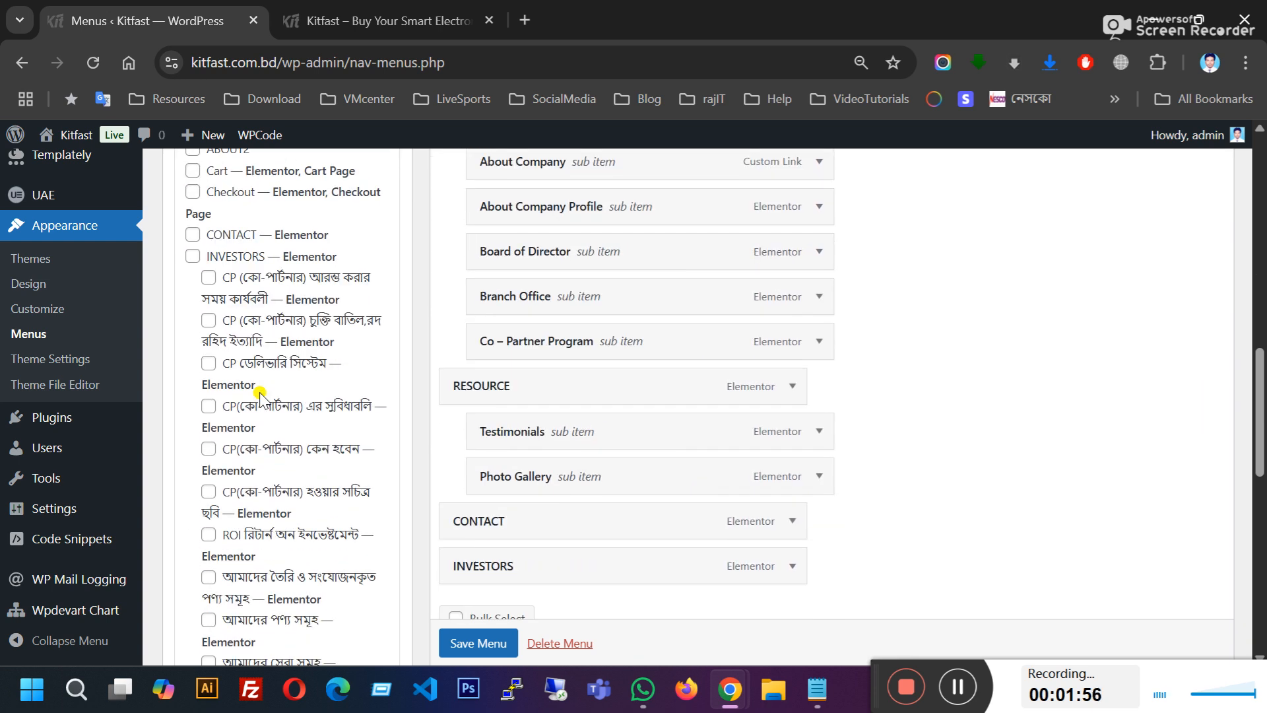
scroll(258, 518, "down", 1)
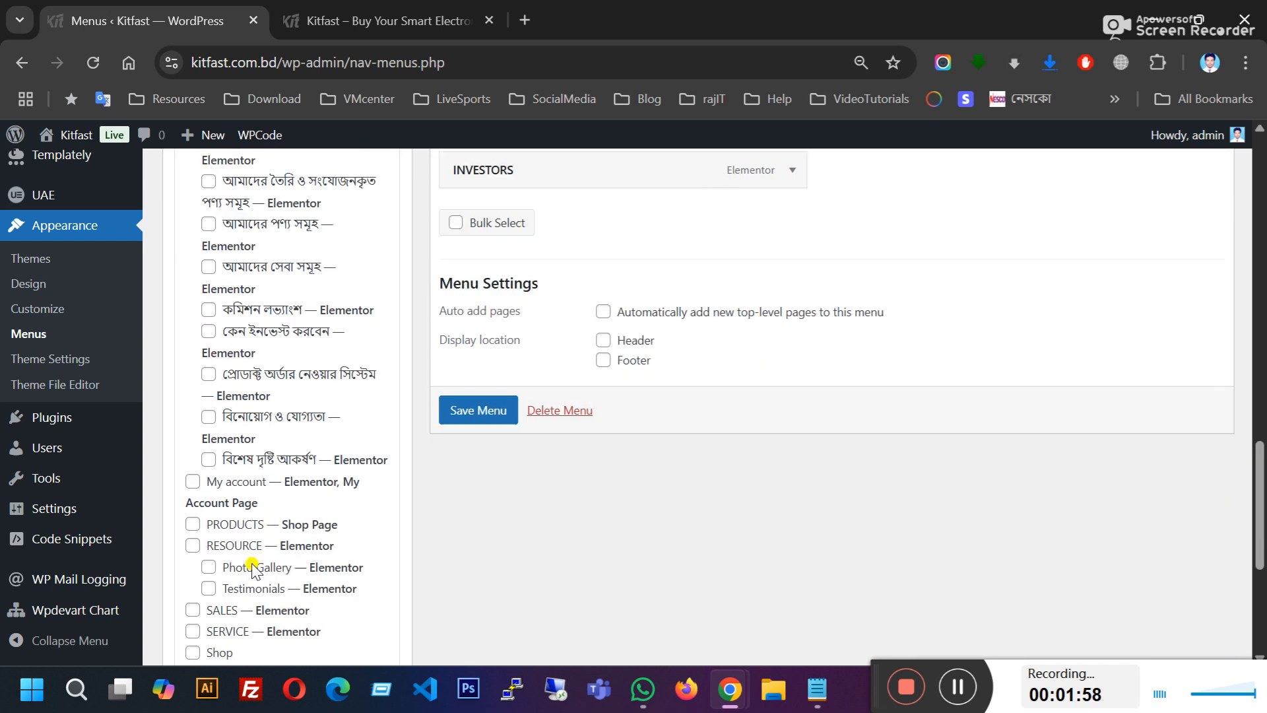
scroll(270, 436, "down", 1)
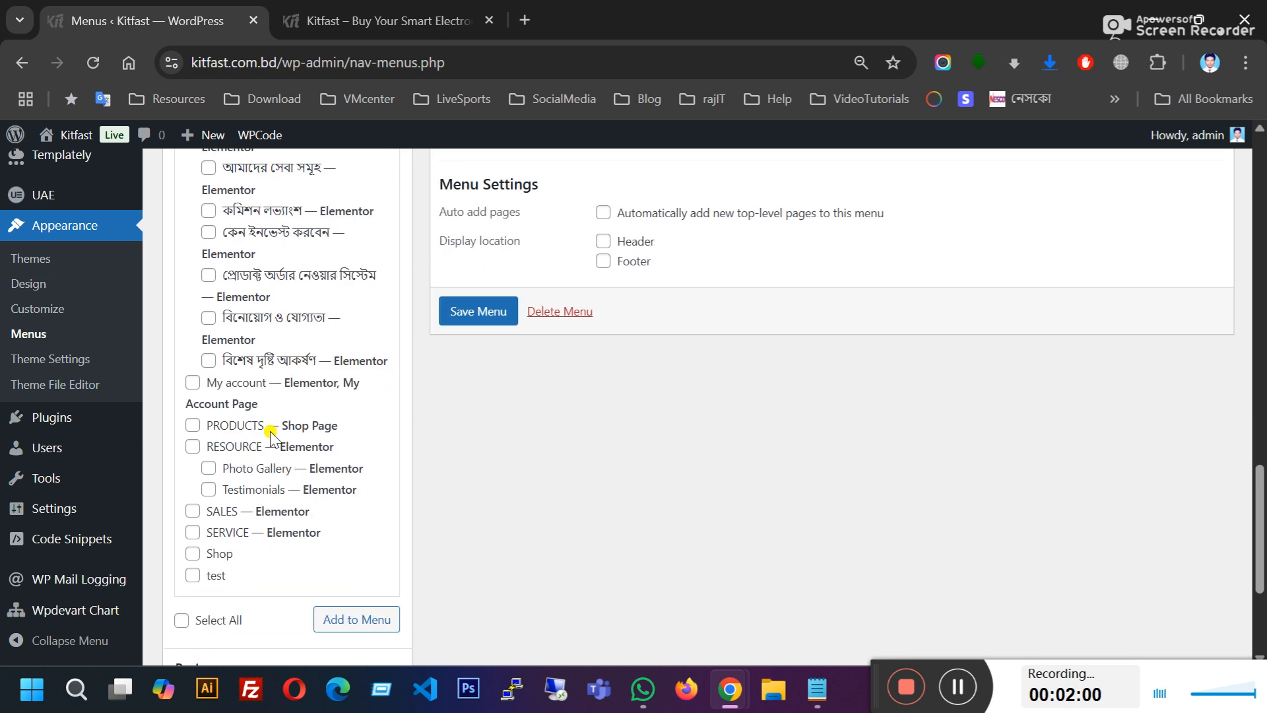
Select the page "আমাদের সেবা সমূহ" among the INVESTORS subpages and add it to Main Menu.
scroll(267, 436, "up", 6)
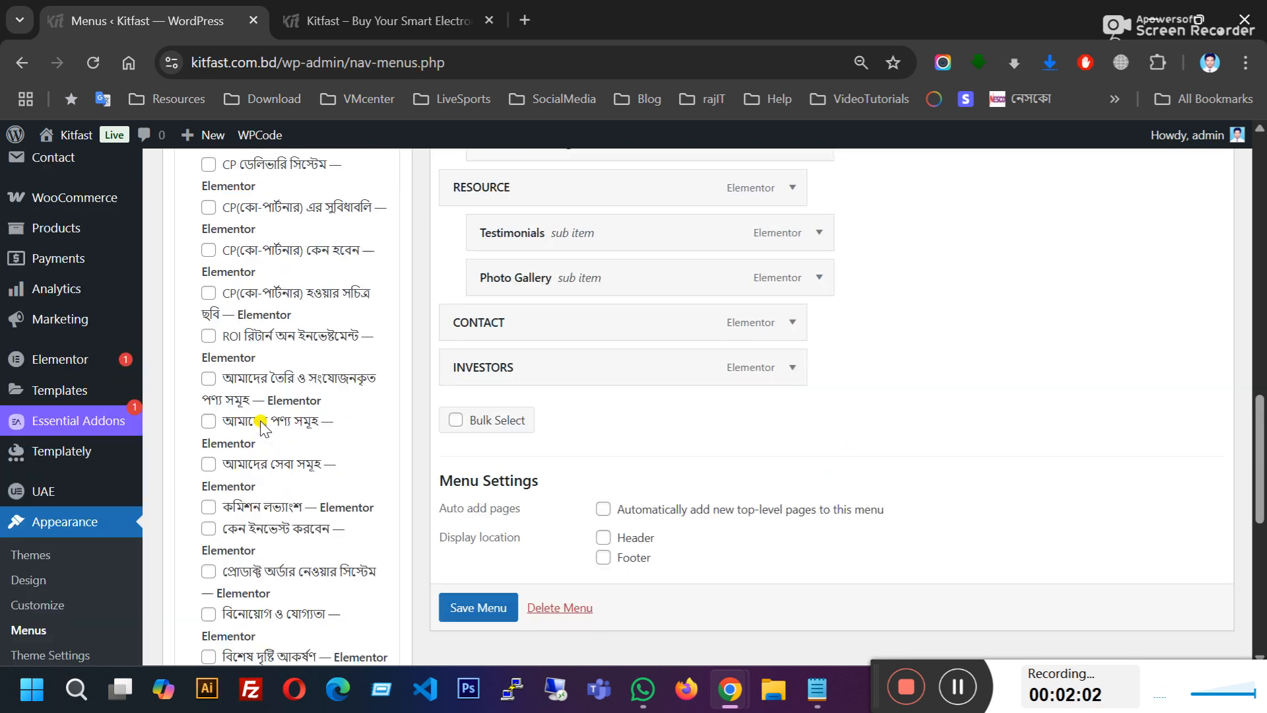
scroll(290, 405, "down", 1)
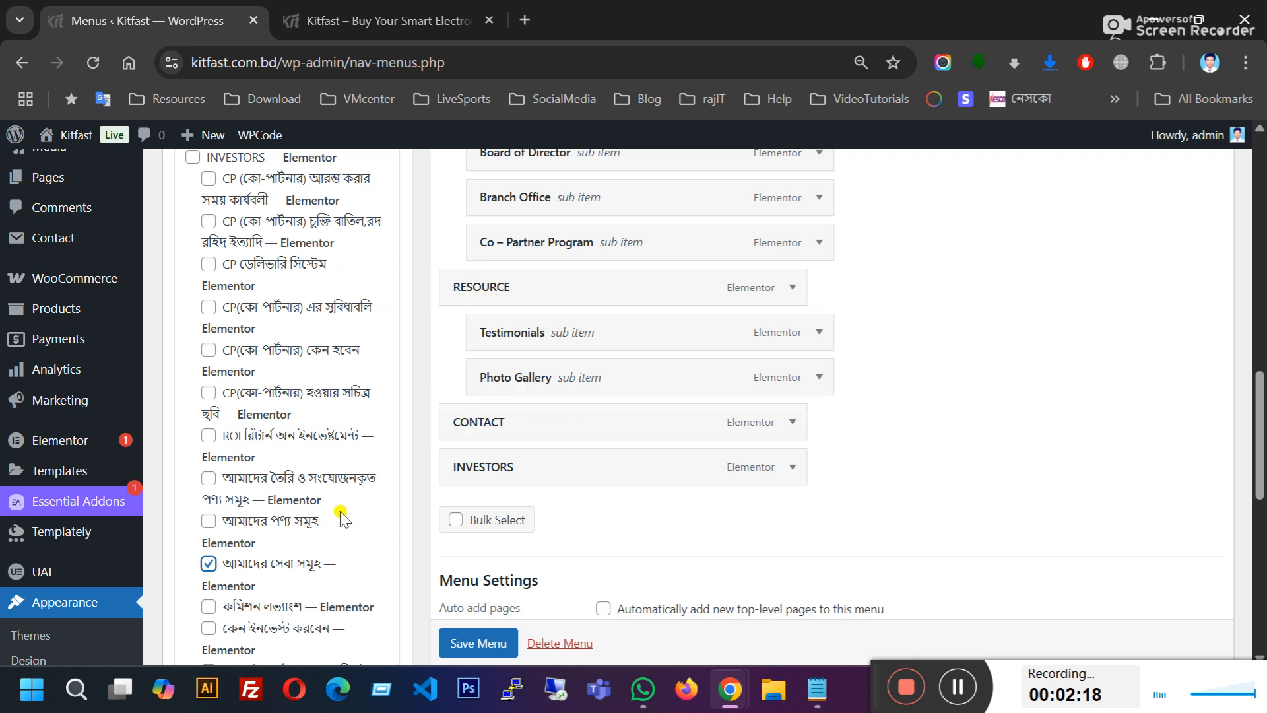
scroll(366, 383, "up", 8)
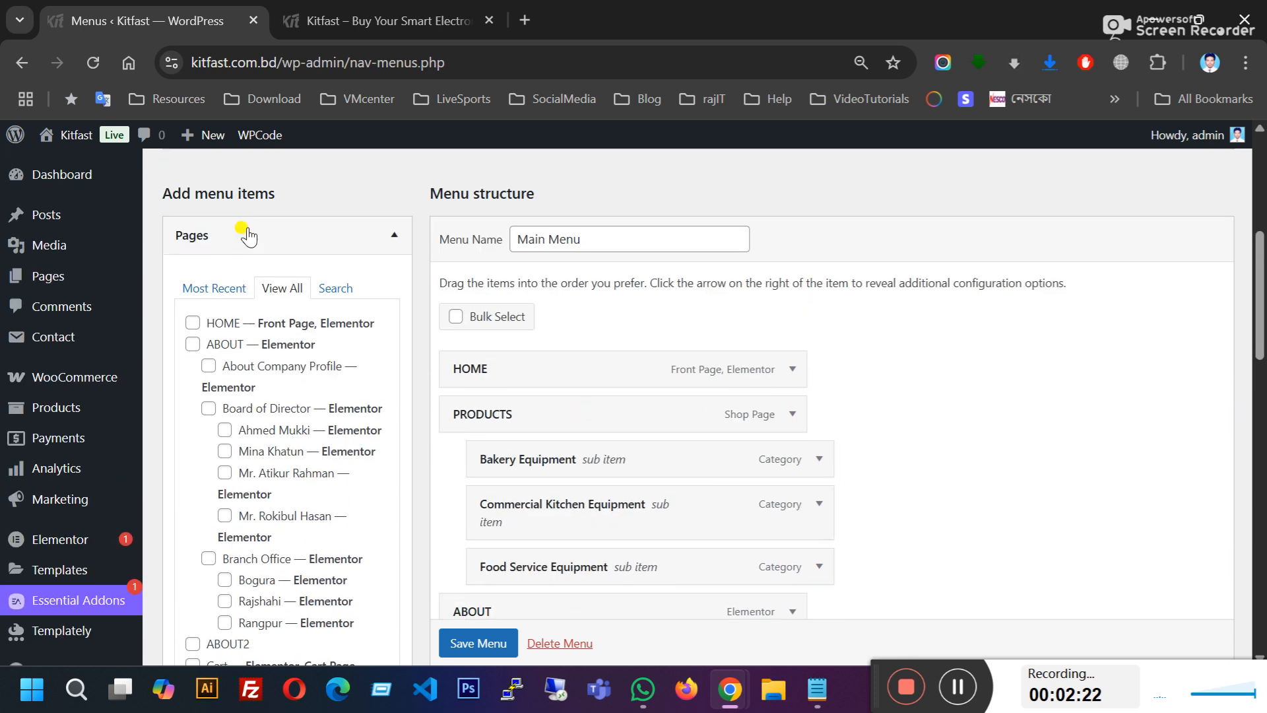
scroll(301, 405, "down", 6)
scroll(297, 383, "down", 5)
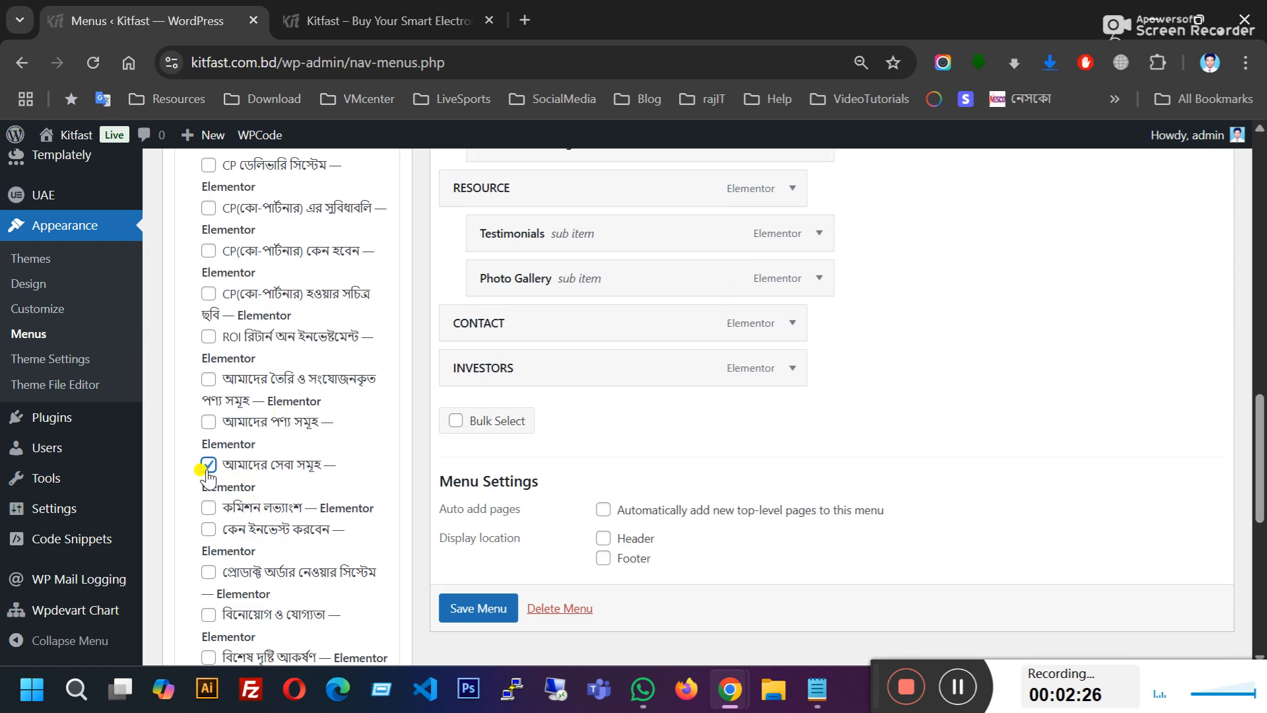
scroll(262, 441, "down", 3)
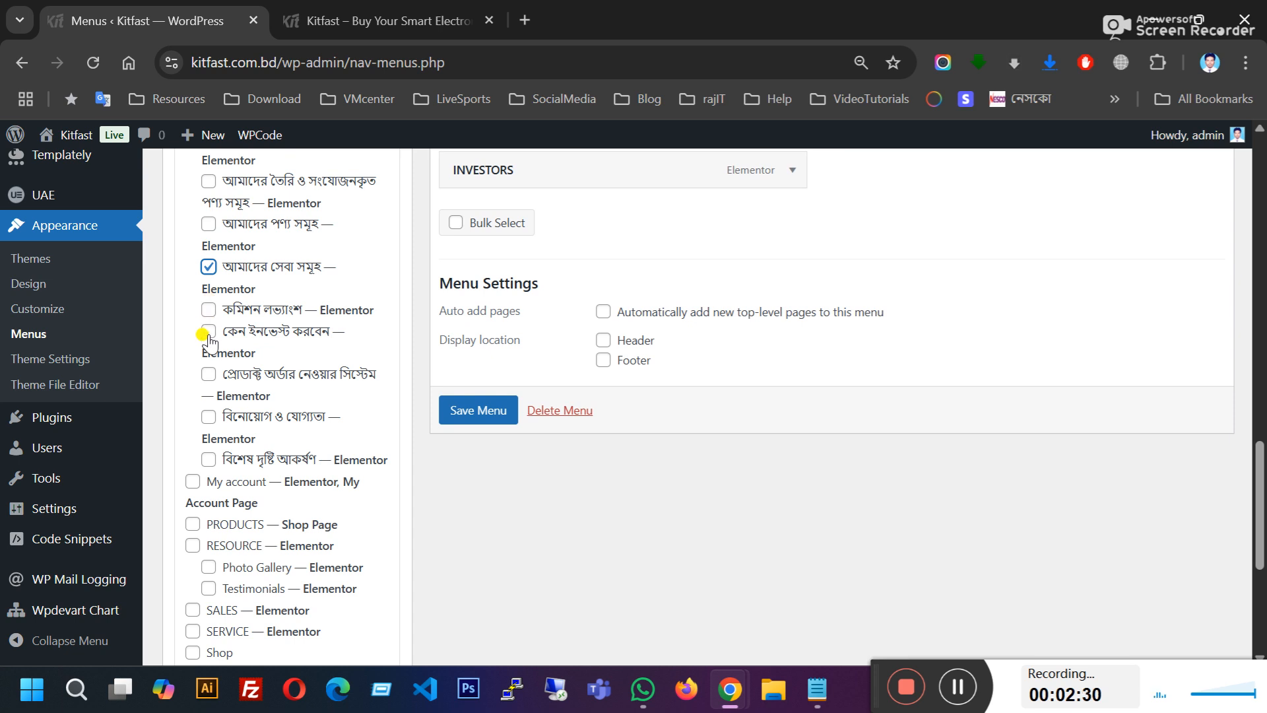
scroll(262, 356, "down", 5)
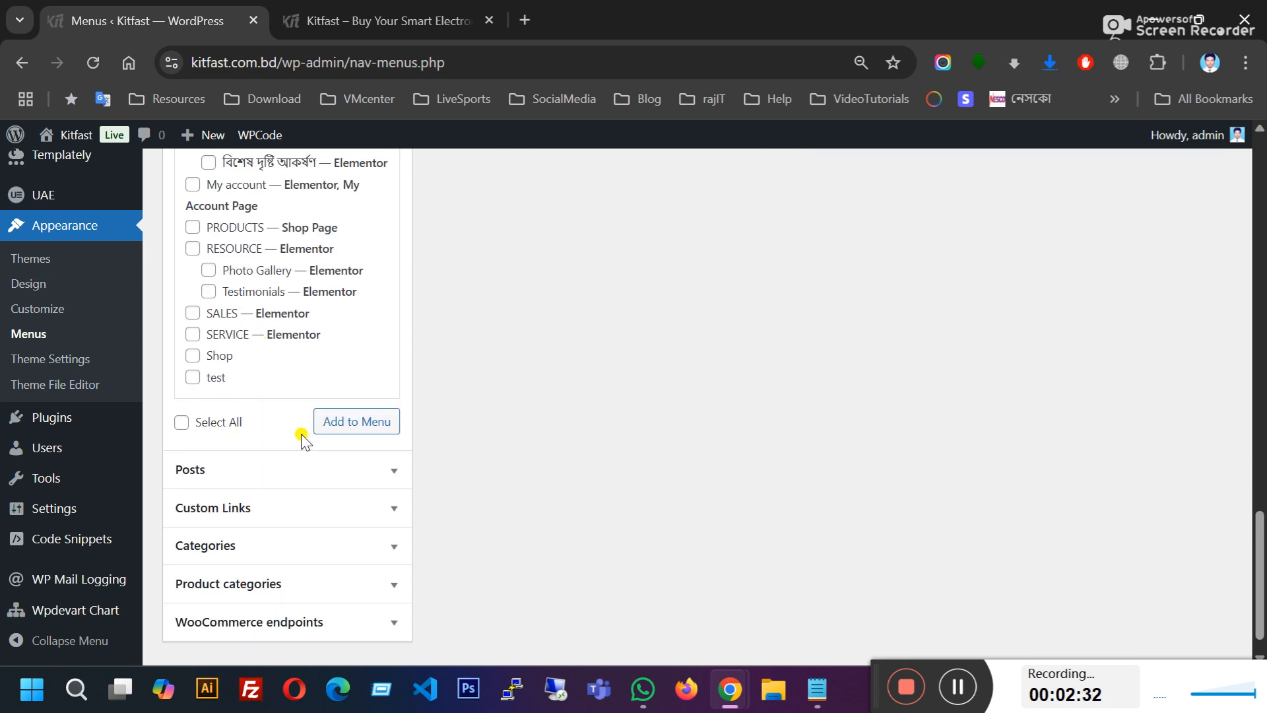
left_click(357, 427)
Move the "আমাদের সেবা সমূহ" menu item beneath Photo Gallery as a sub item of RESOURCE.
scroll(670, 409, "up", 5)
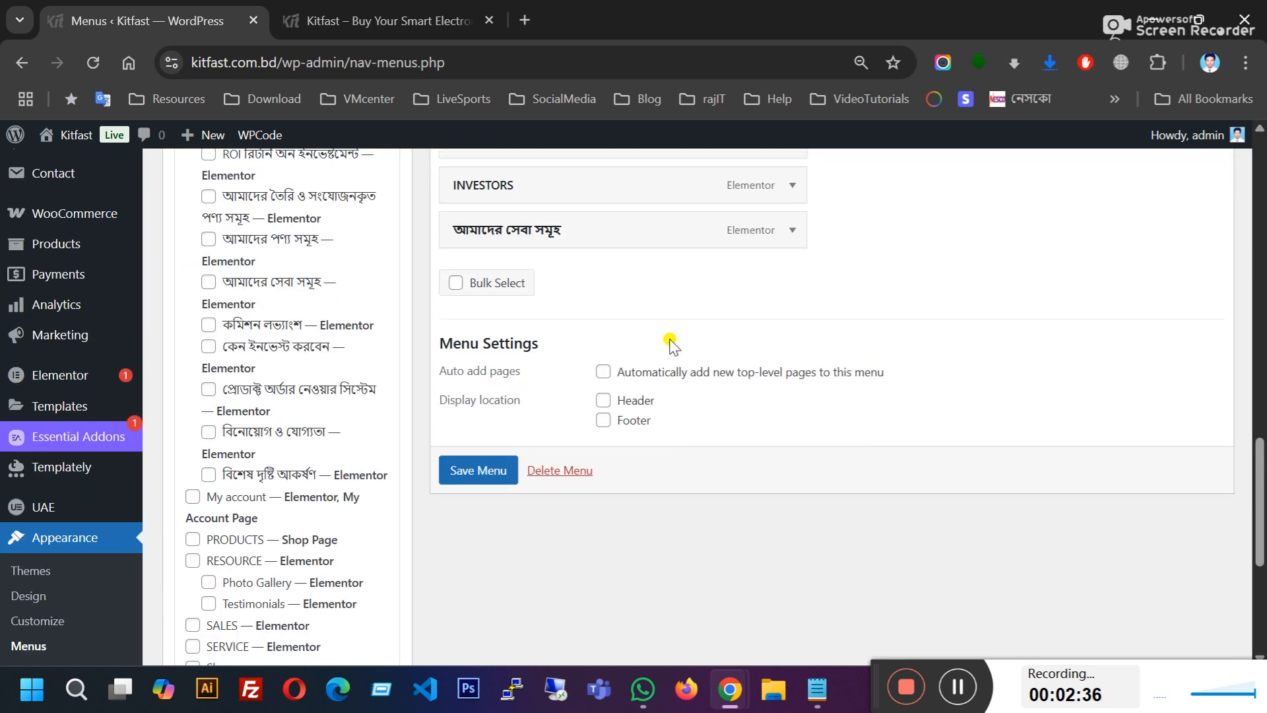
scroll(670, 343, "up", 3)
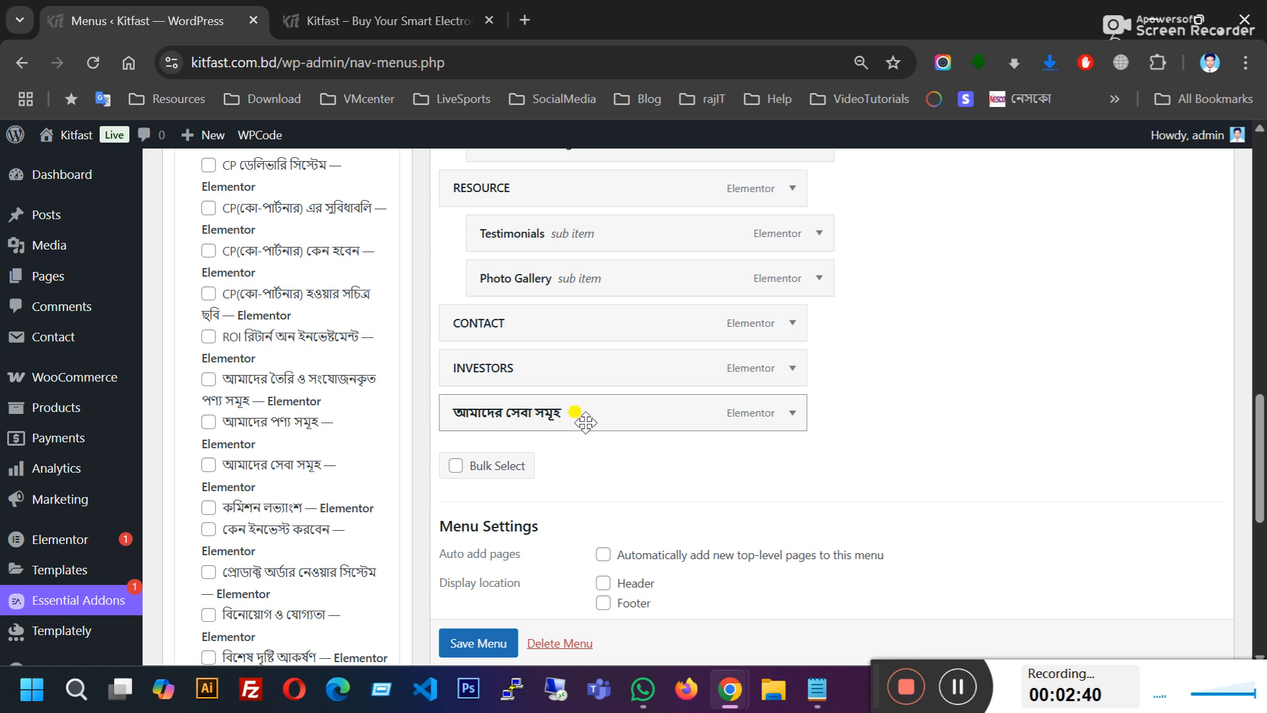
scroll(561, 462, "down", 5)
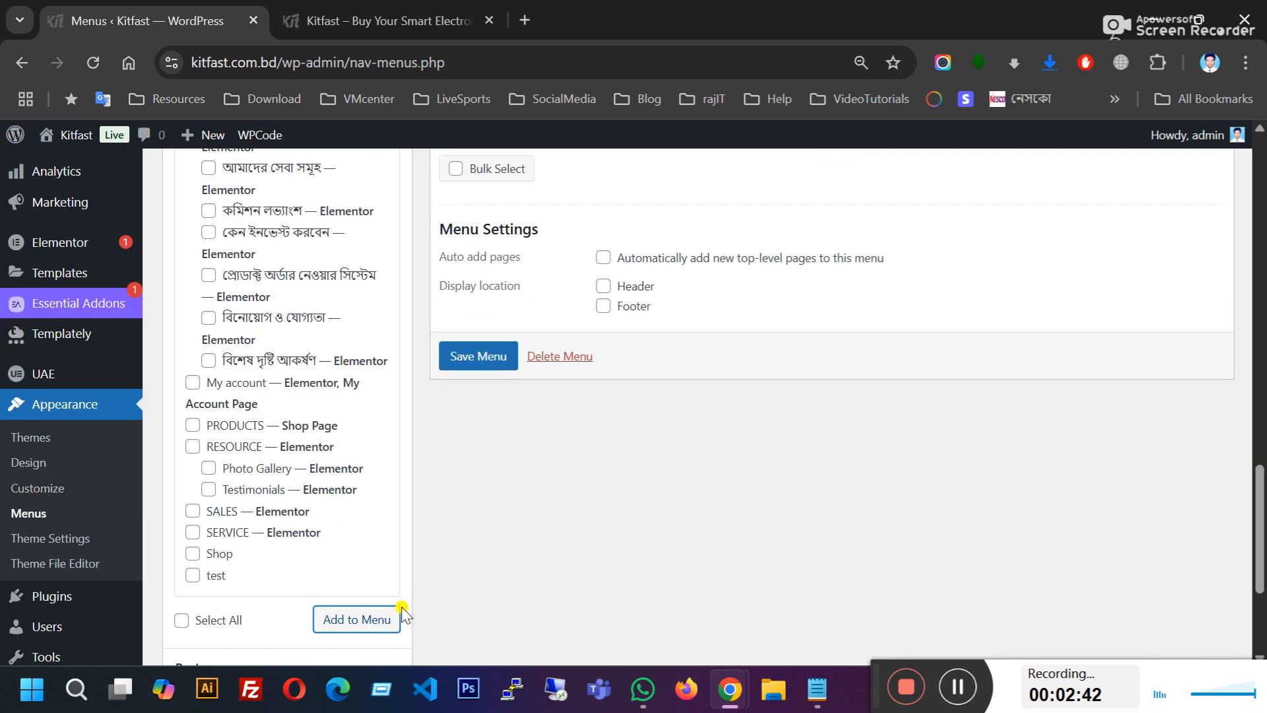
scroll(653, 460, "up", 6)
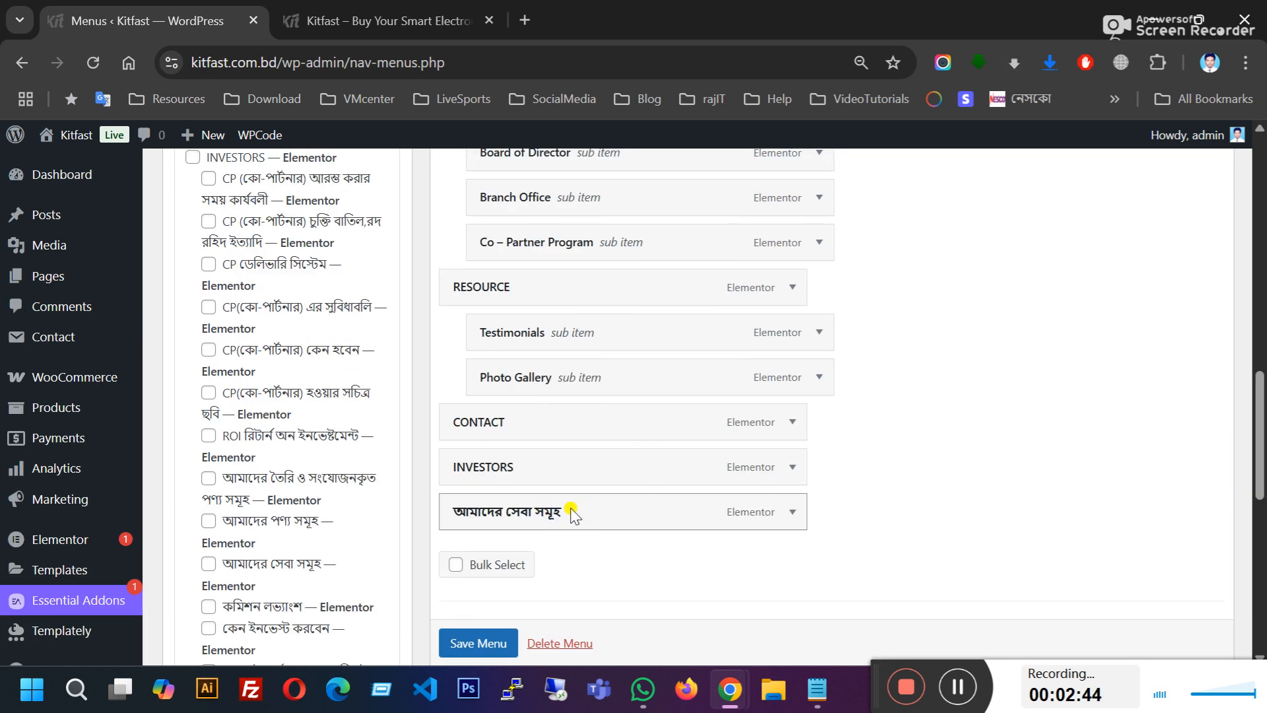
left_click_drag(556, 513, 591, 423)
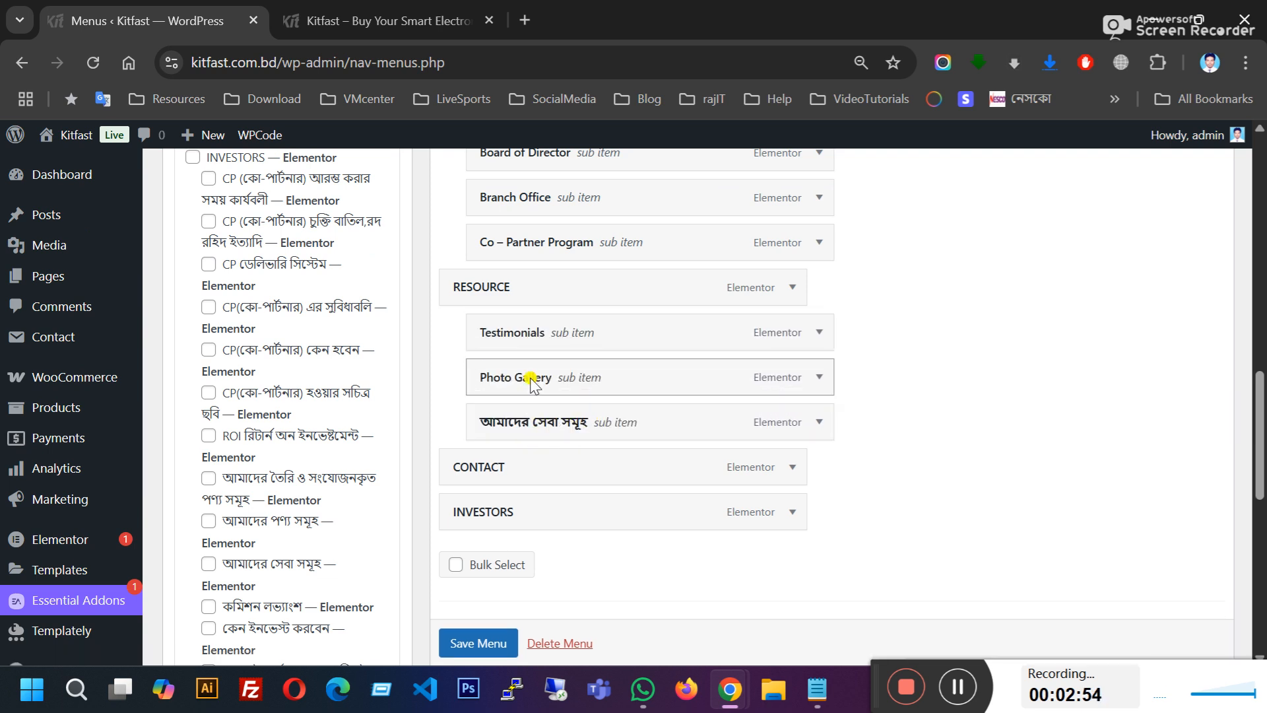
Save Main Menu and switch to the browser tab showing the Kitfast website.
scroll(542, 397, "down", 3)
left_click(477, 455)
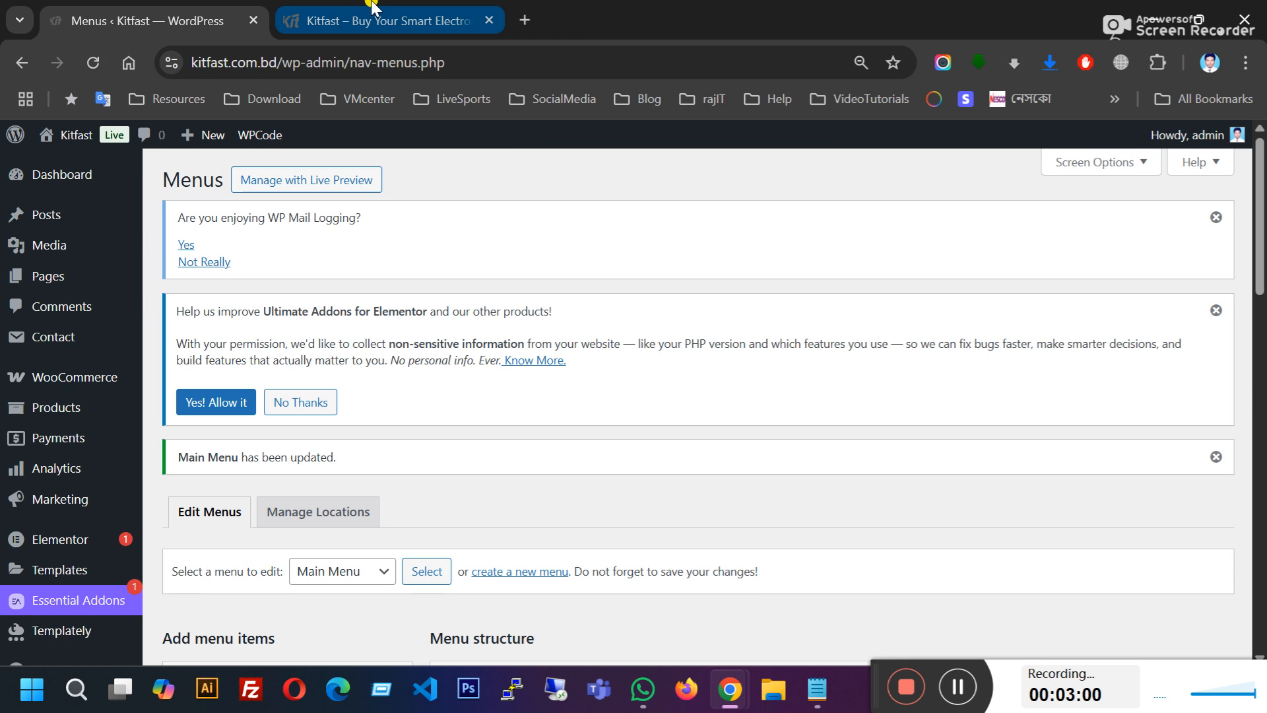
left_click(377, 20)
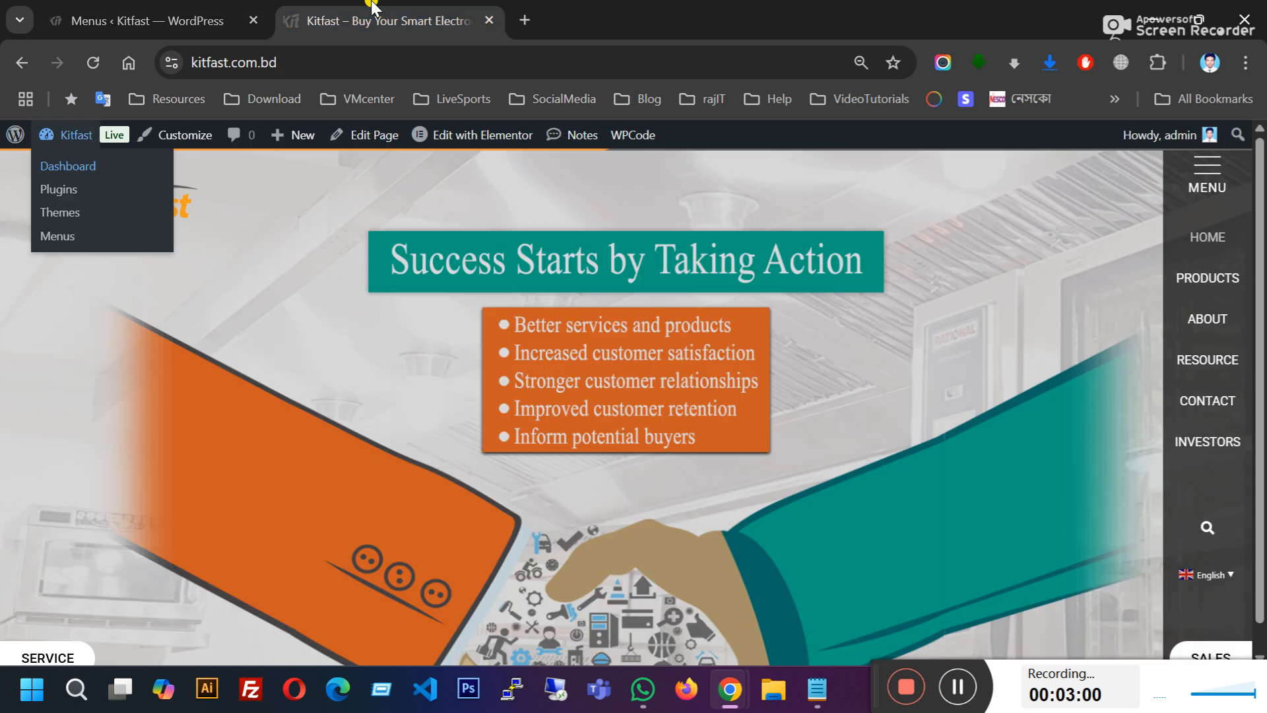
Reload the Kitfast homepage and check the RESOURCE submenu for the "আমাদের সেবা সমূহ" item.
left_click(93, 68)
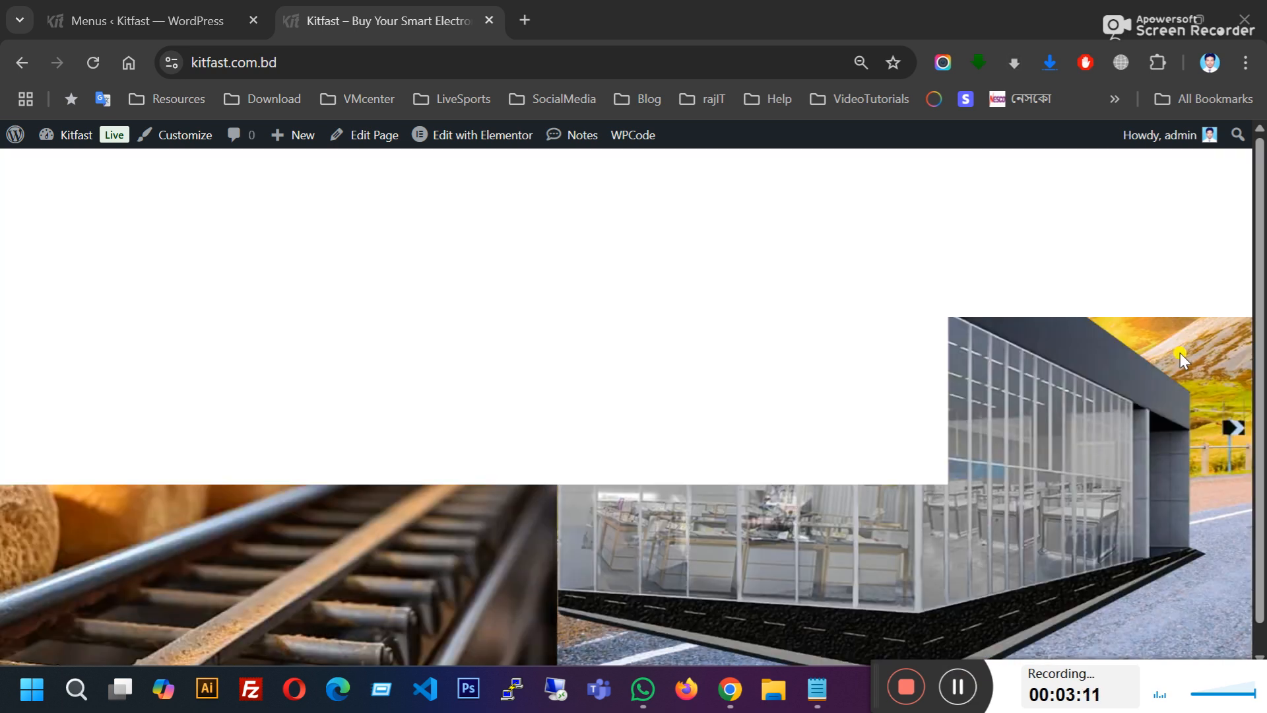
mouse_move(1201, 362)
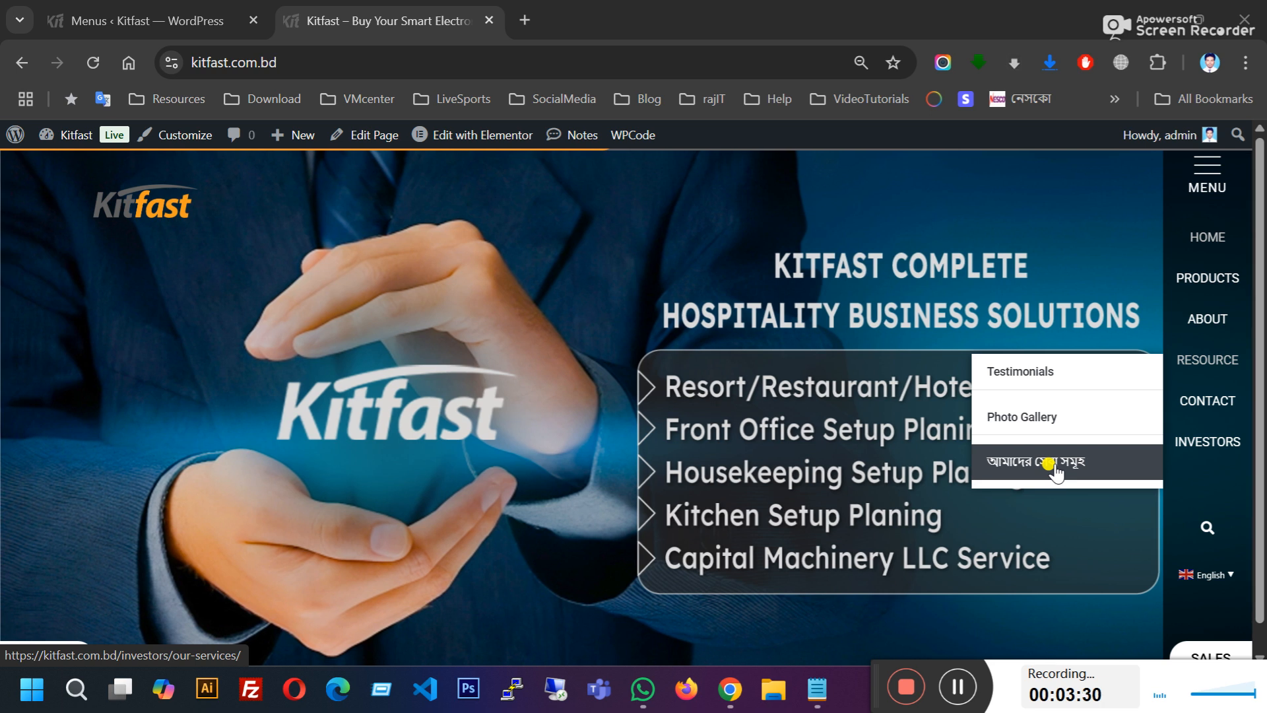
left_click(1054, 469)
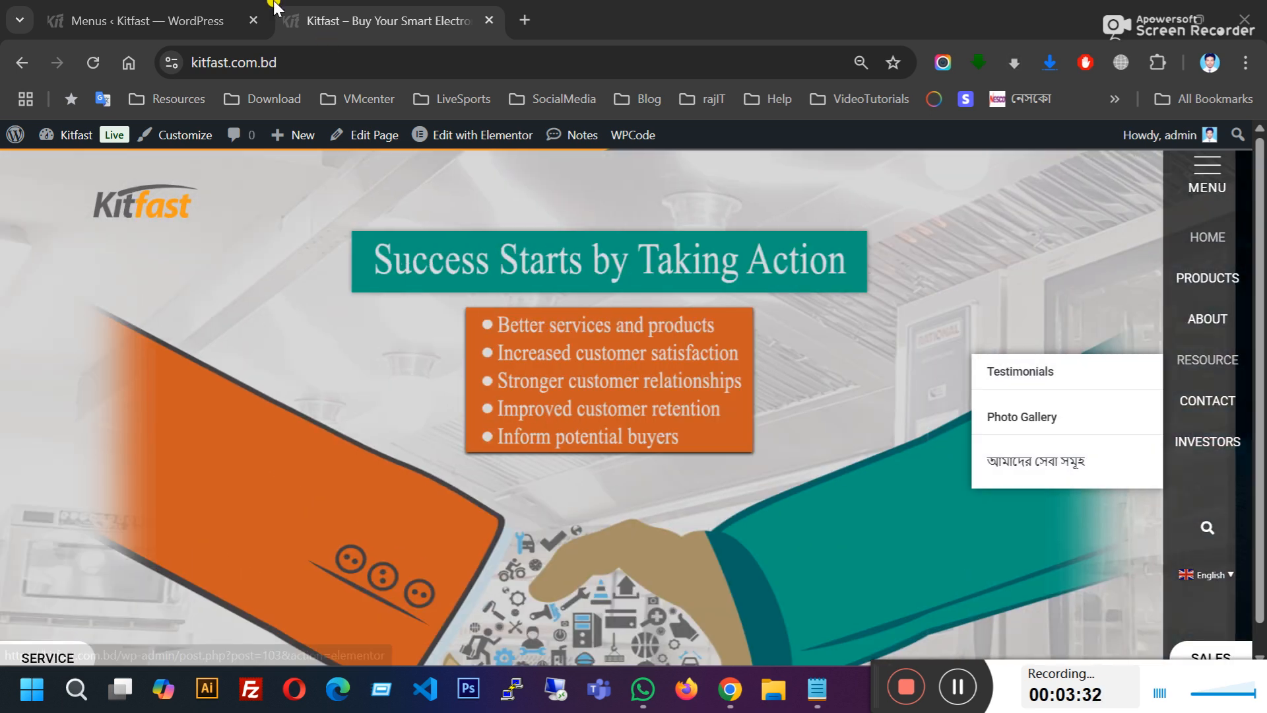
Return to the WordPress Menus page, remove the "আমাদের সেবা সমূহ" sub item under RESOURCE and save Main Menu.
left_click(198, 20)
scroll(20, 422, "down", 3)
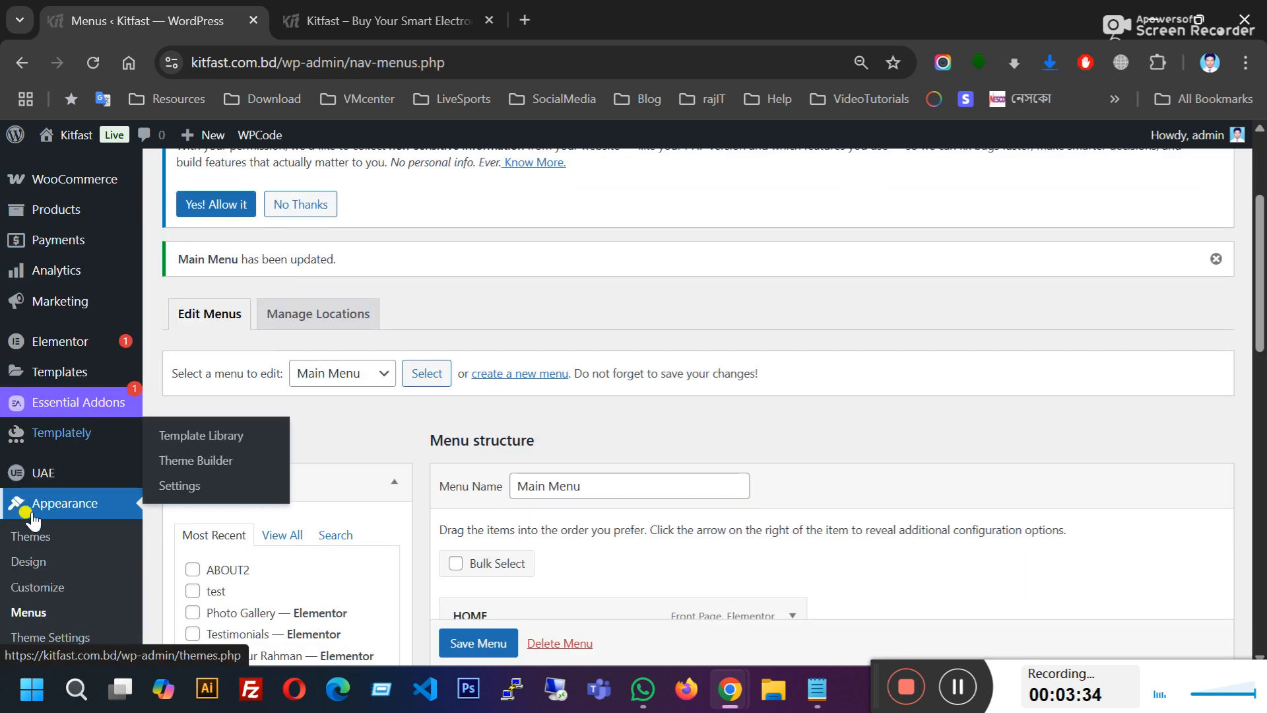
scroll(26, 588, "down", 1)
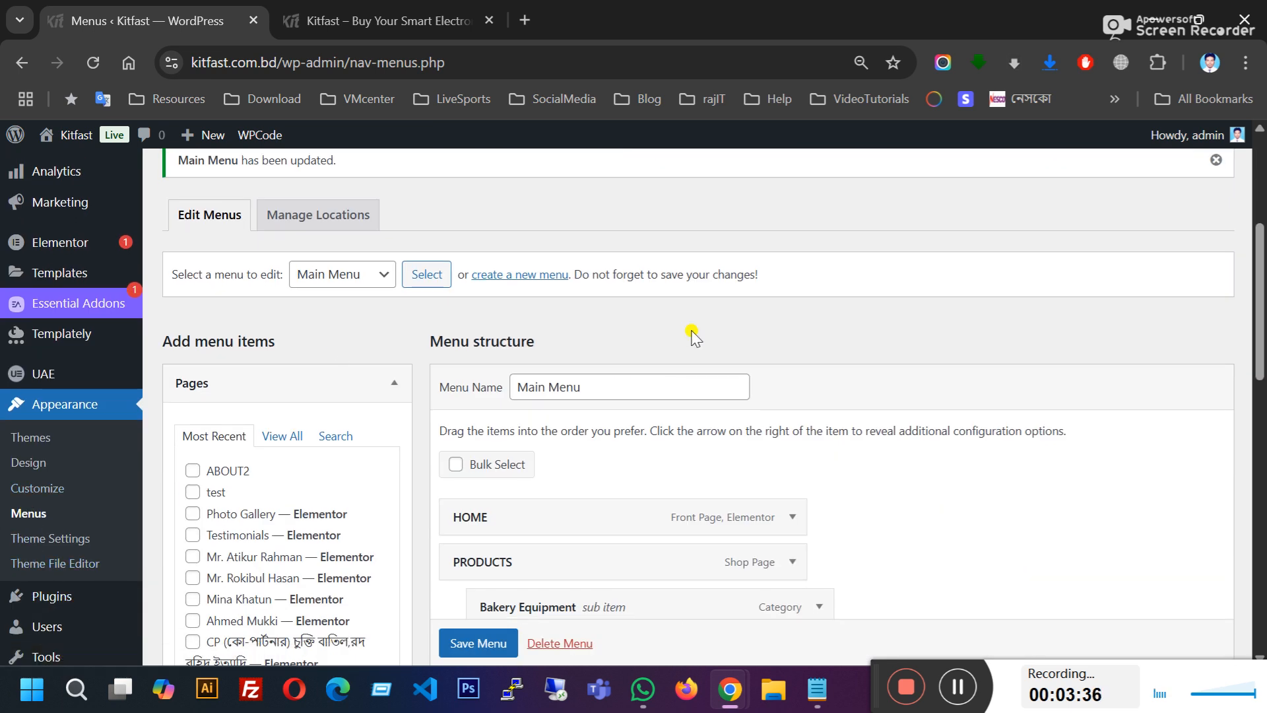
scroll(689, 336, "down", 3)
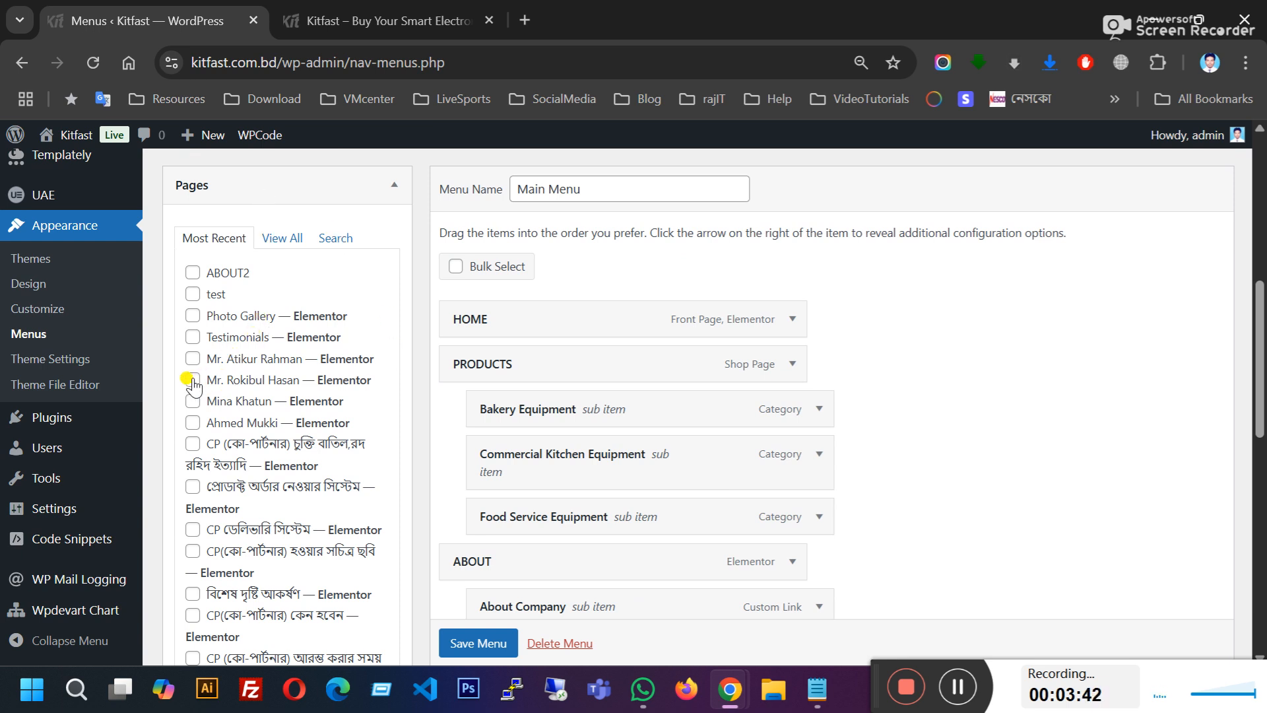
scroll(664, 363, "down", 3)
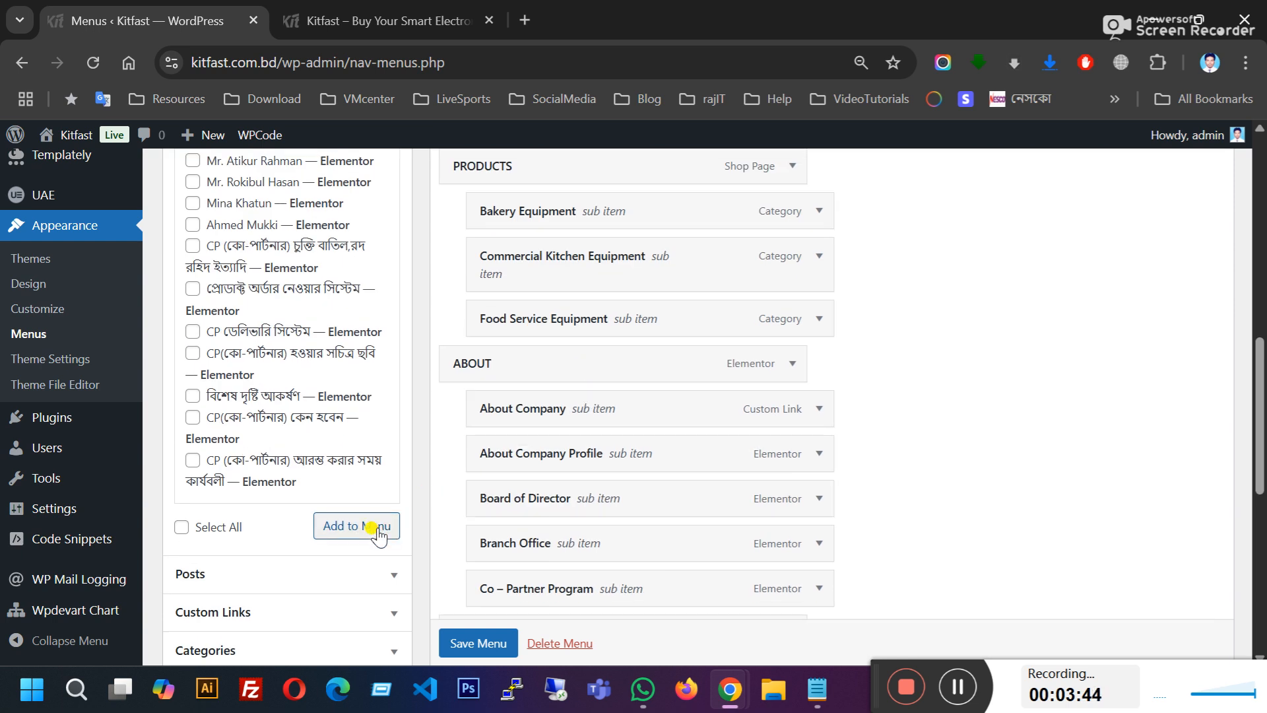
scroll(925, 388, "down", 3)
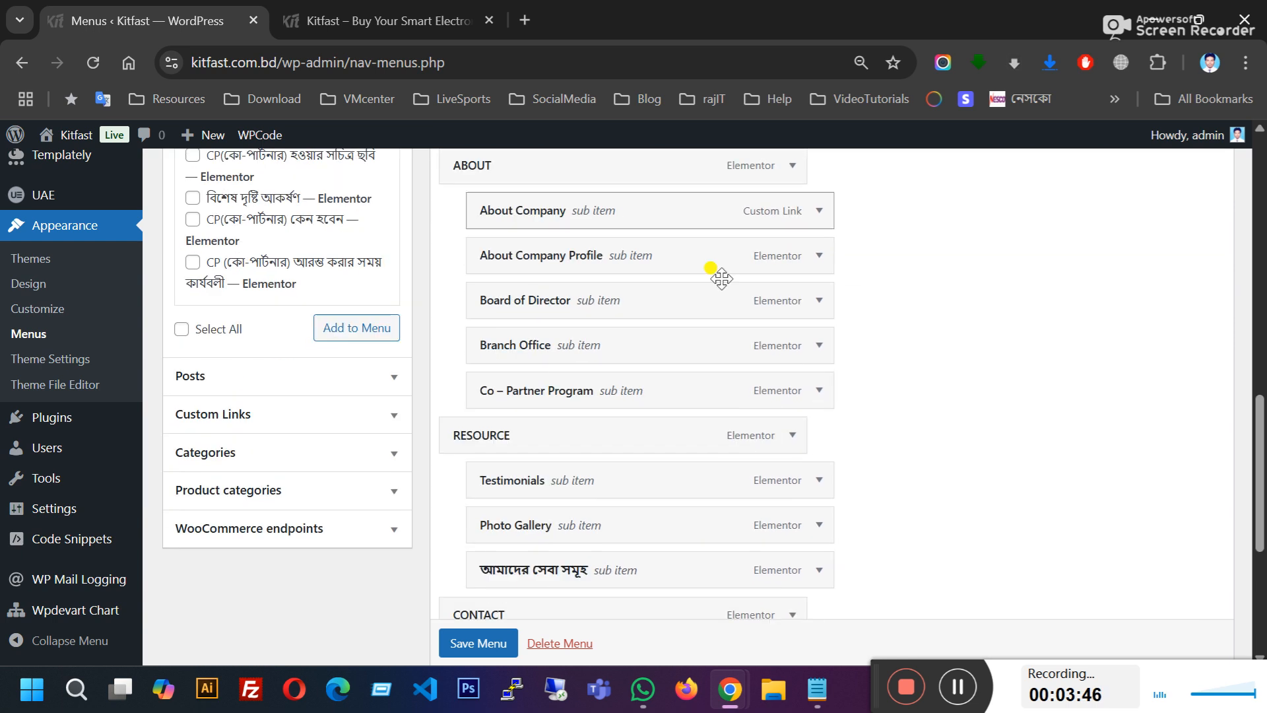
scroll(632, 375, "down", 3)
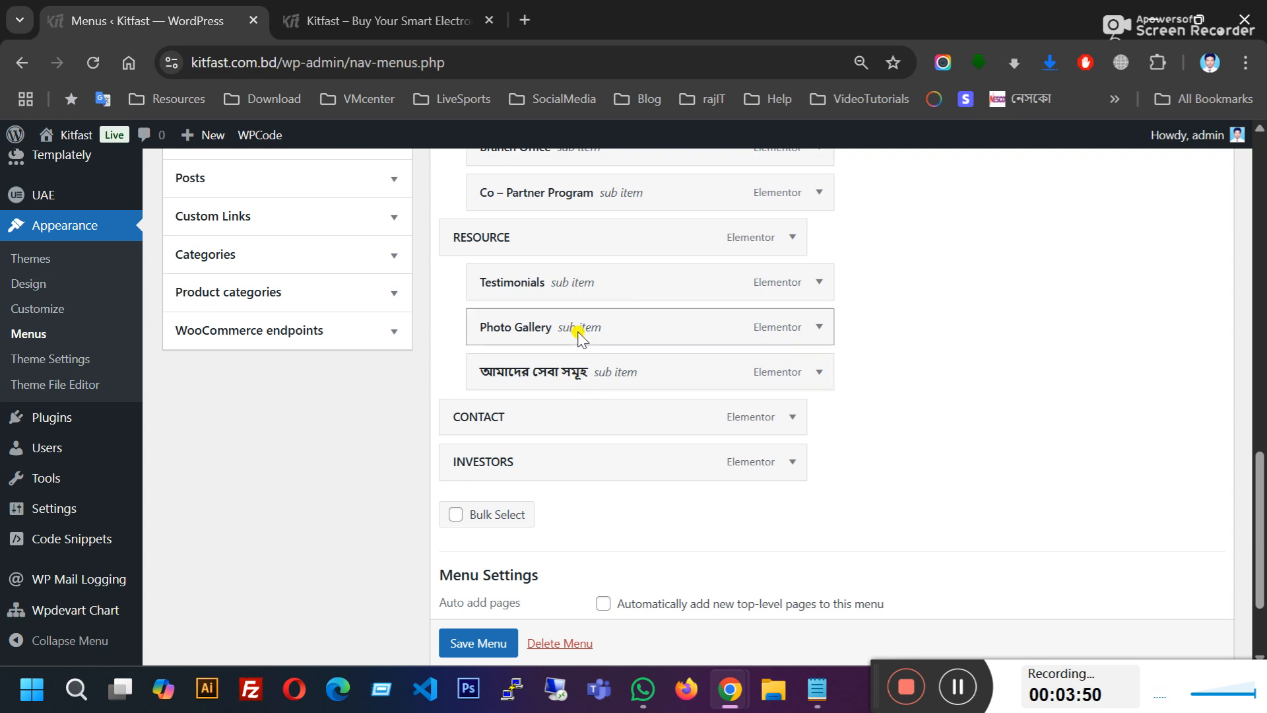
scroll(548, 363, "down", 2)
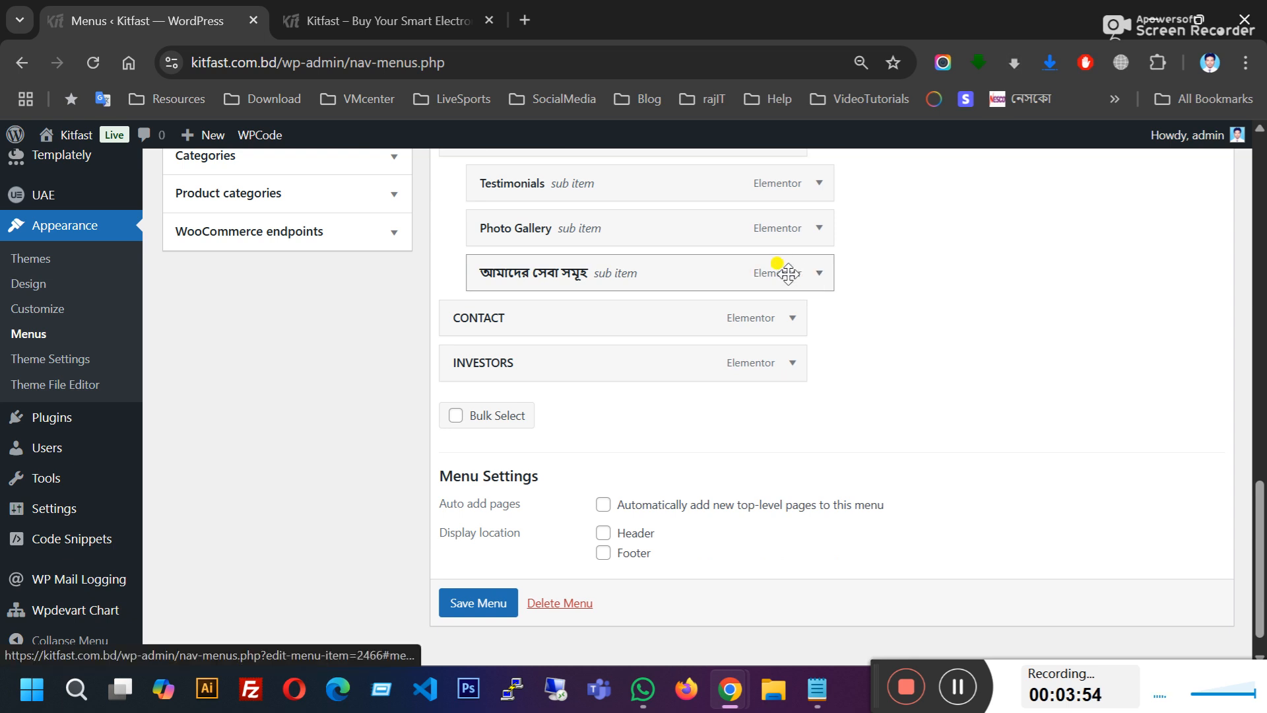
left_click(818, 274)
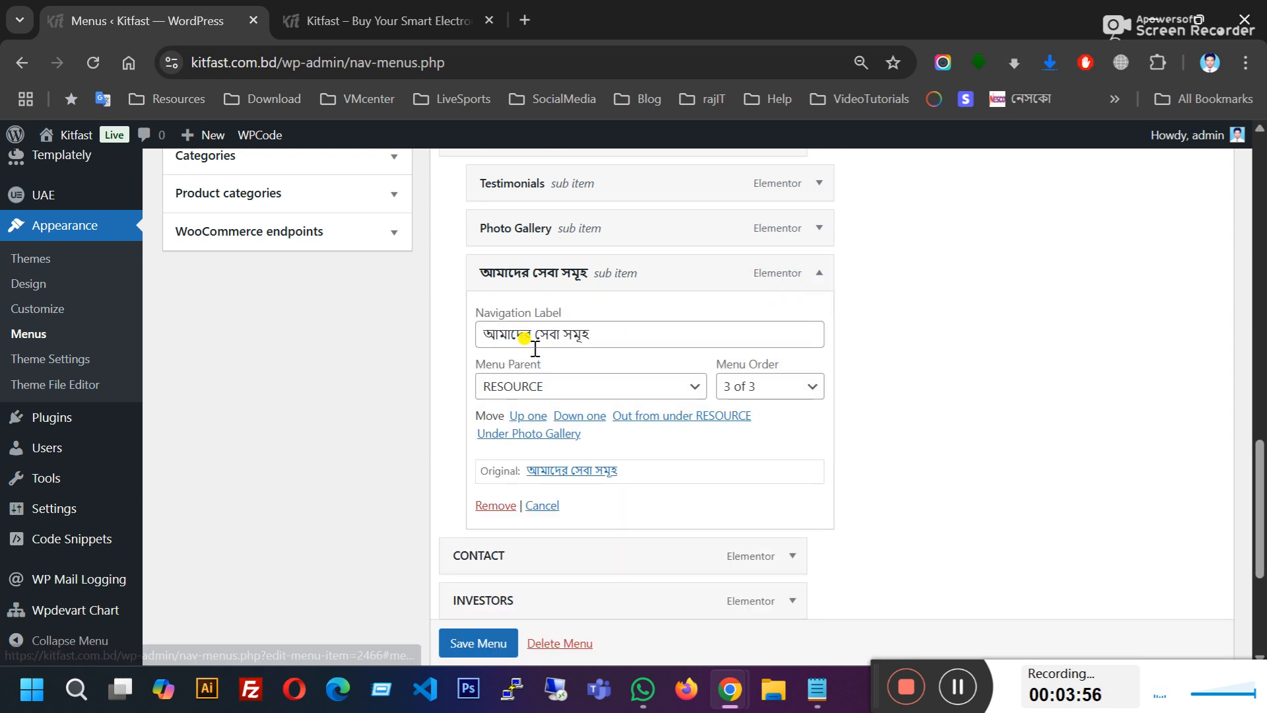
left_click(497, 508)
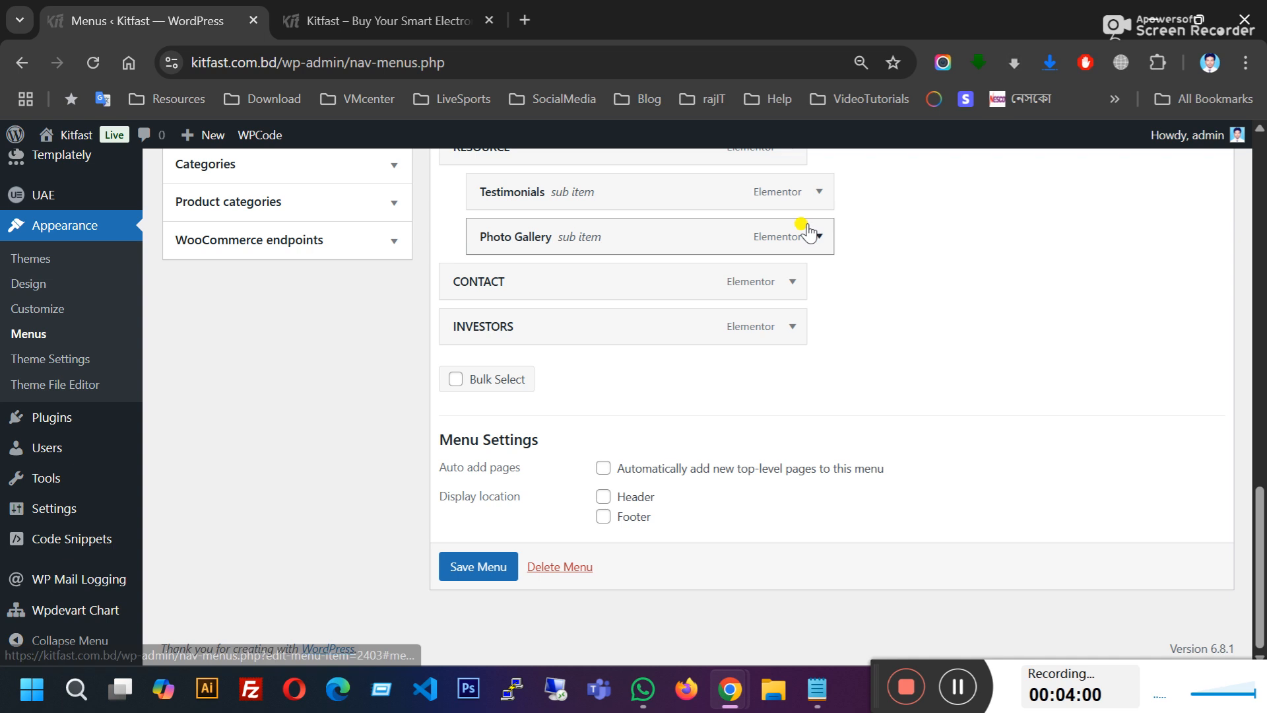
left_click(464, 567)
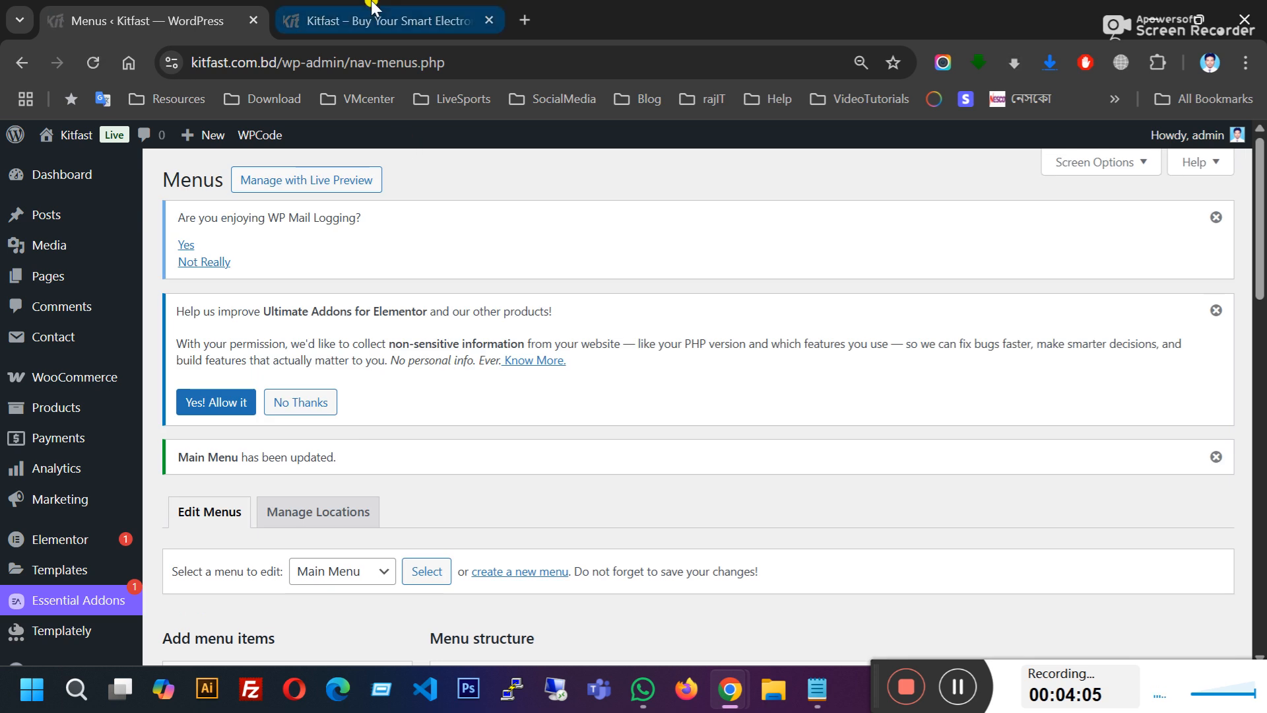
Switch to the Kitfast website, reload it and check the RESOURCE submenu after the item's removal.
left_click(373, 13)
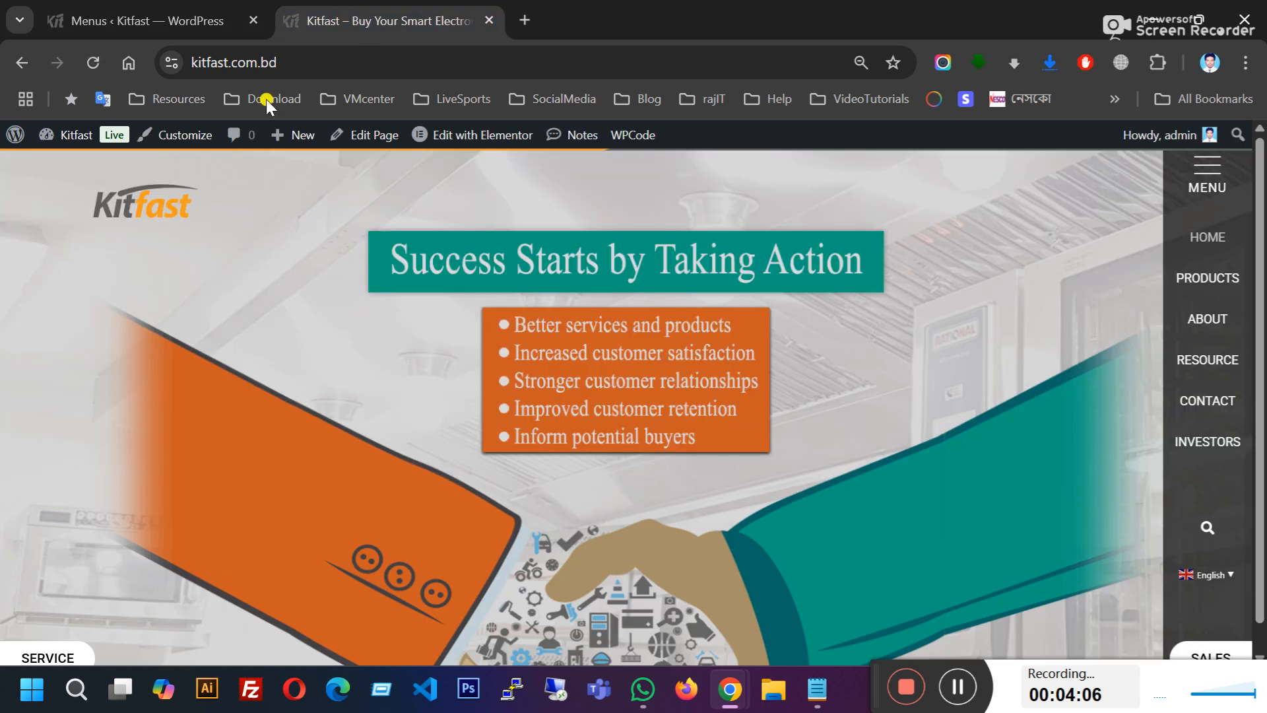
left_click(93, 62)
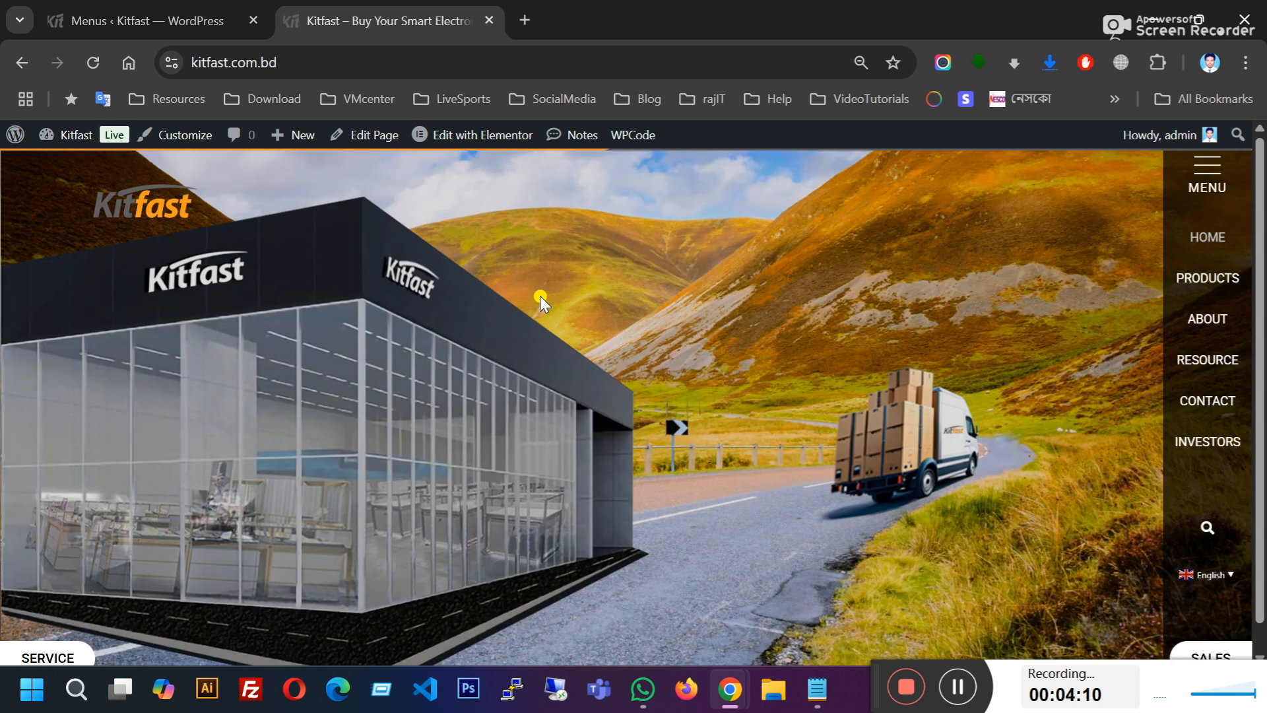
mouse_move(1200, 362)
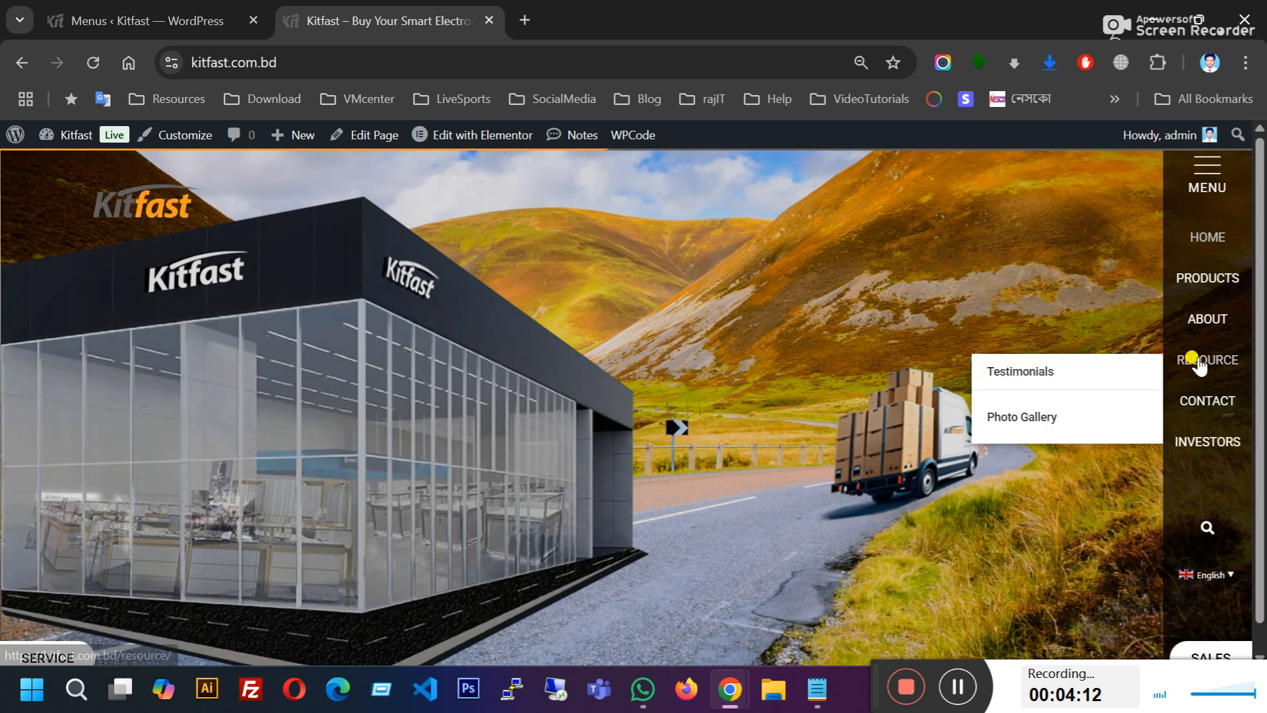